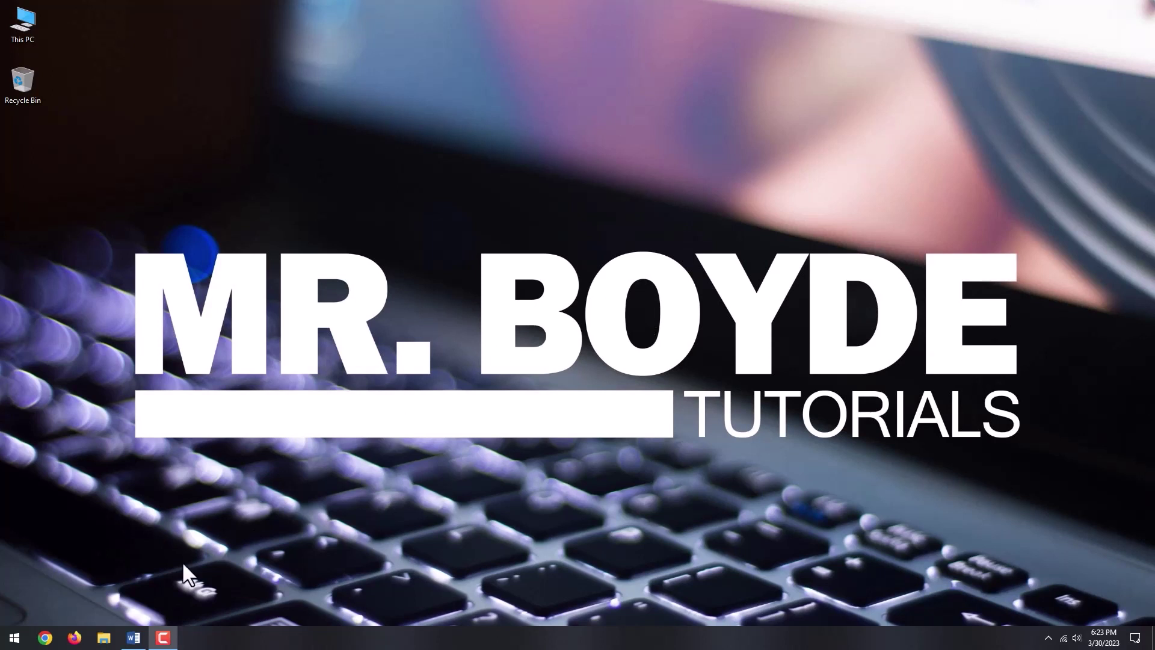
Run an internet speed test on speedtest.net in Firefox.
left_click(74, 638)
type("speedtest.net")
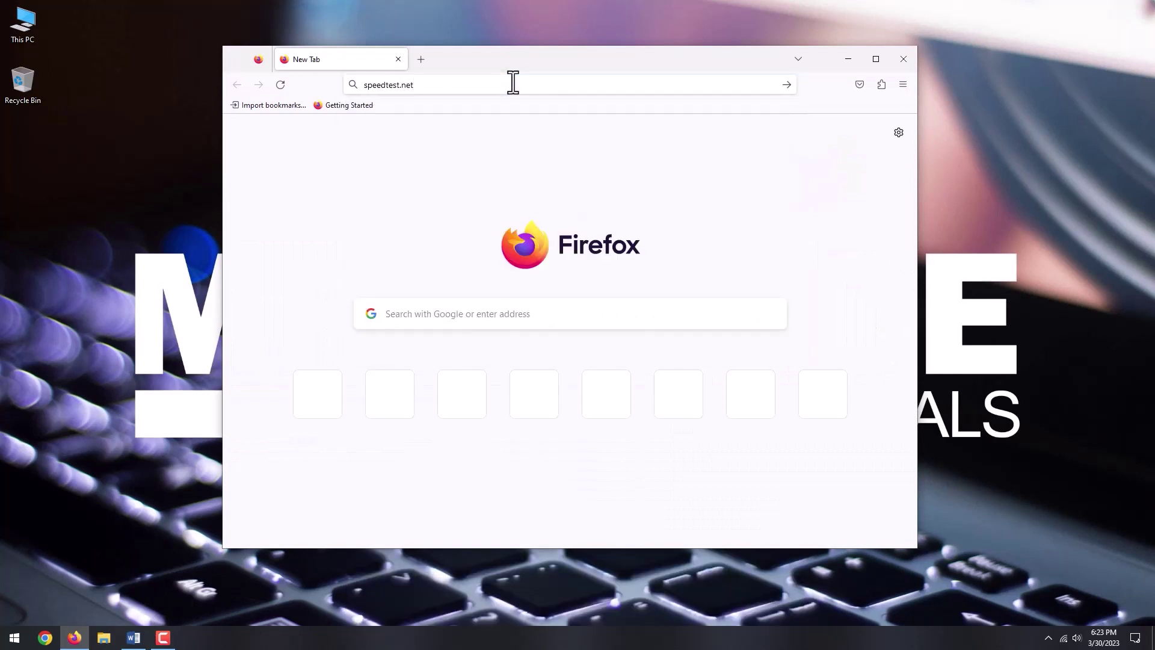
key("Return")
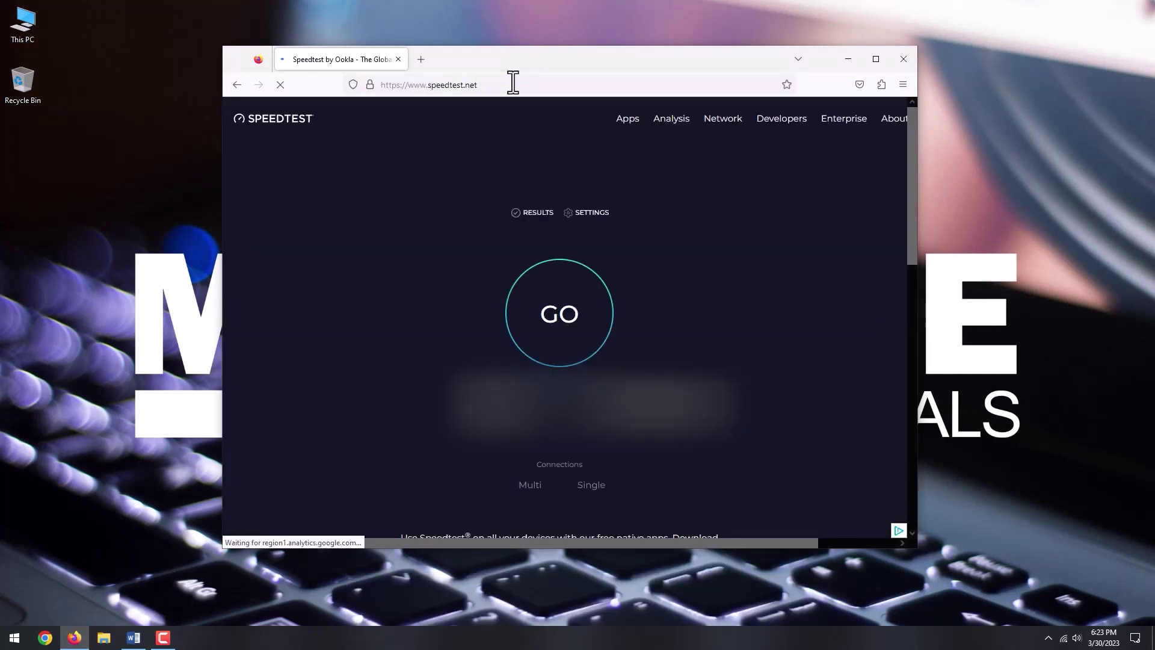
left_click(566, 314)
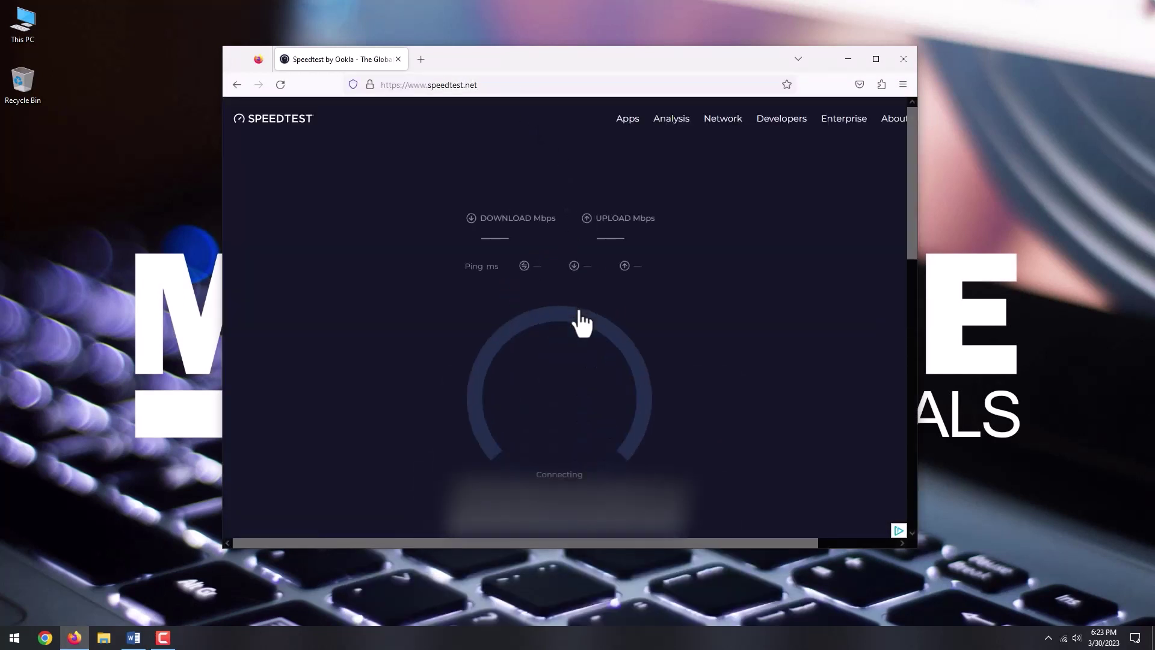
key("Escape")
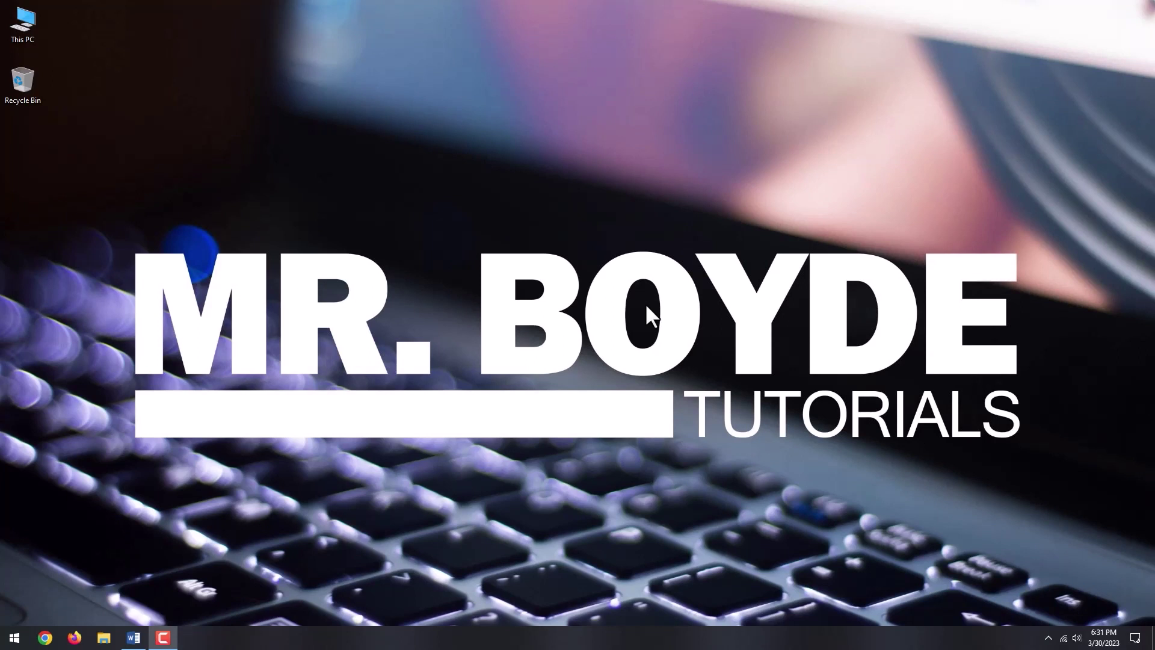
Launch the Registry Editor with the regedit command.
key("super+r")
type("regedit")
left_click(93, 572)
left_click(109, 597)
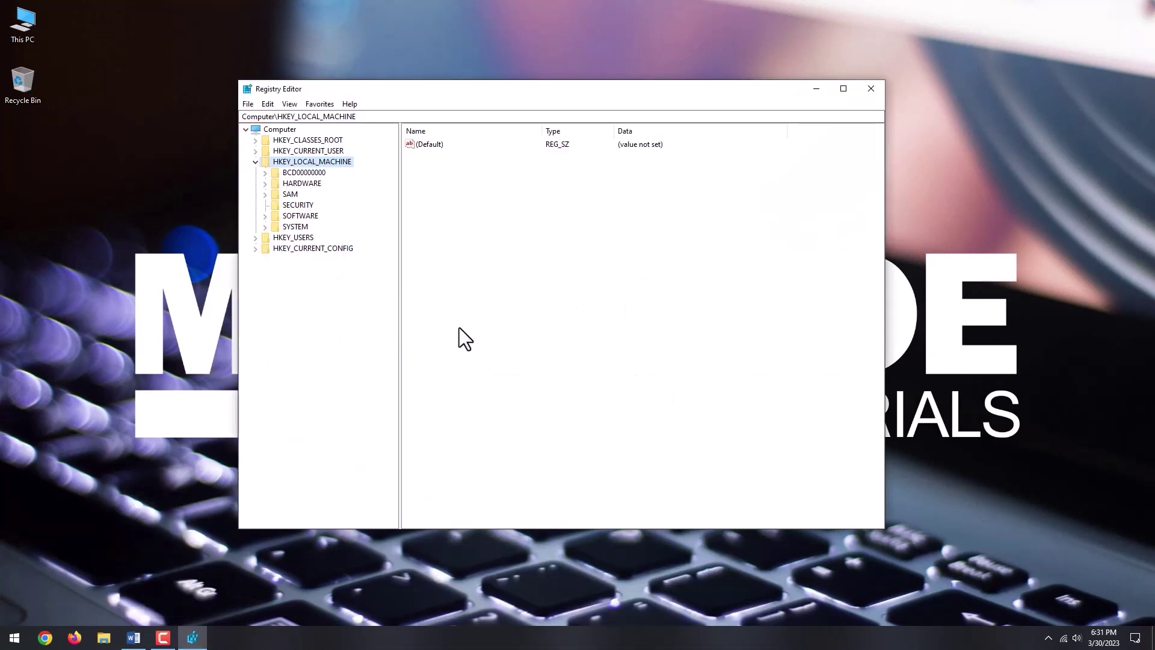
Export the HKEY_LOCAL_MACHINE branch to the Desktop as a registration file named regbackup.
left_click(248, 104)
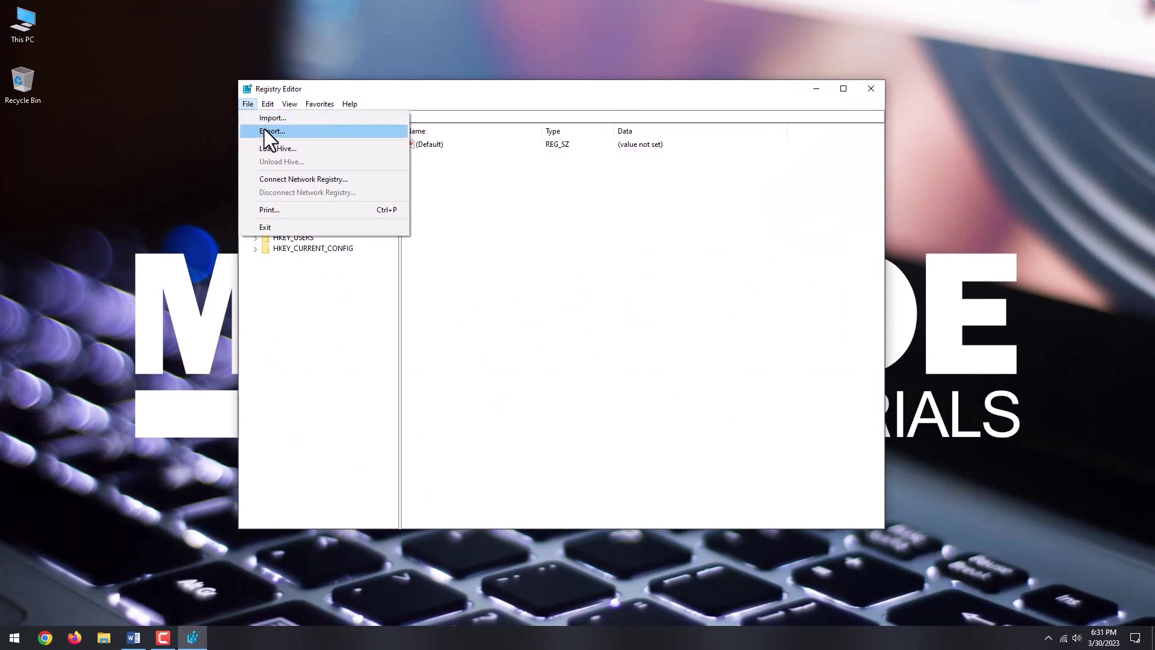
left_click(268, 133)
left_click(275, 203)
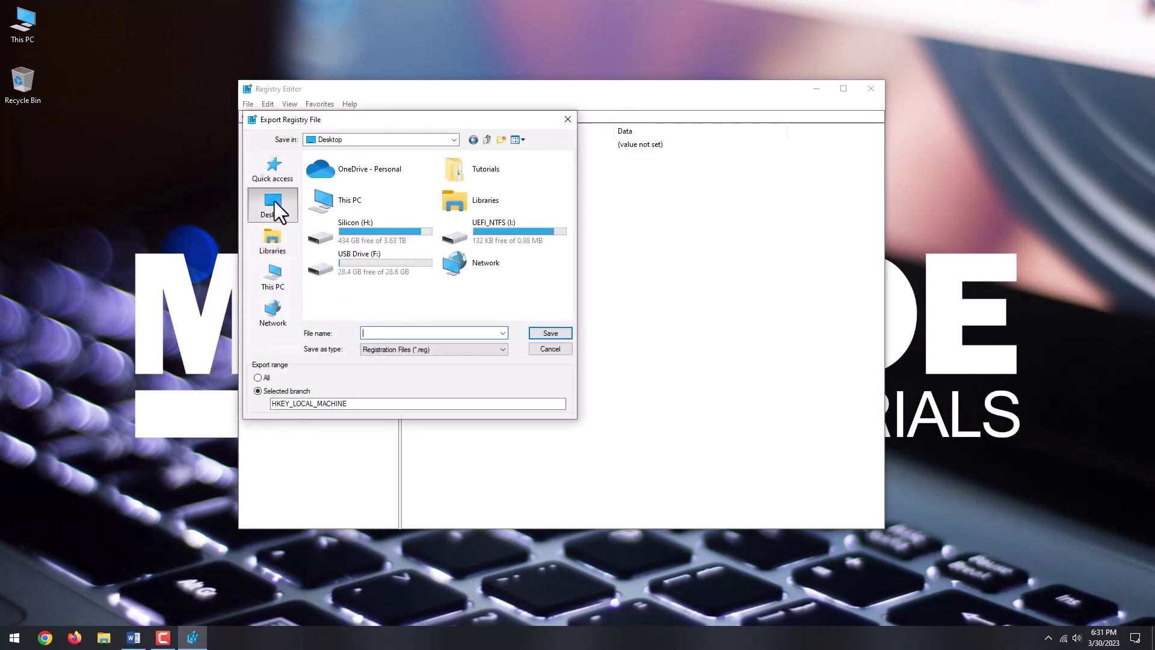
left_click(389, 331)
type("regbackup")
left_click(540, 334)
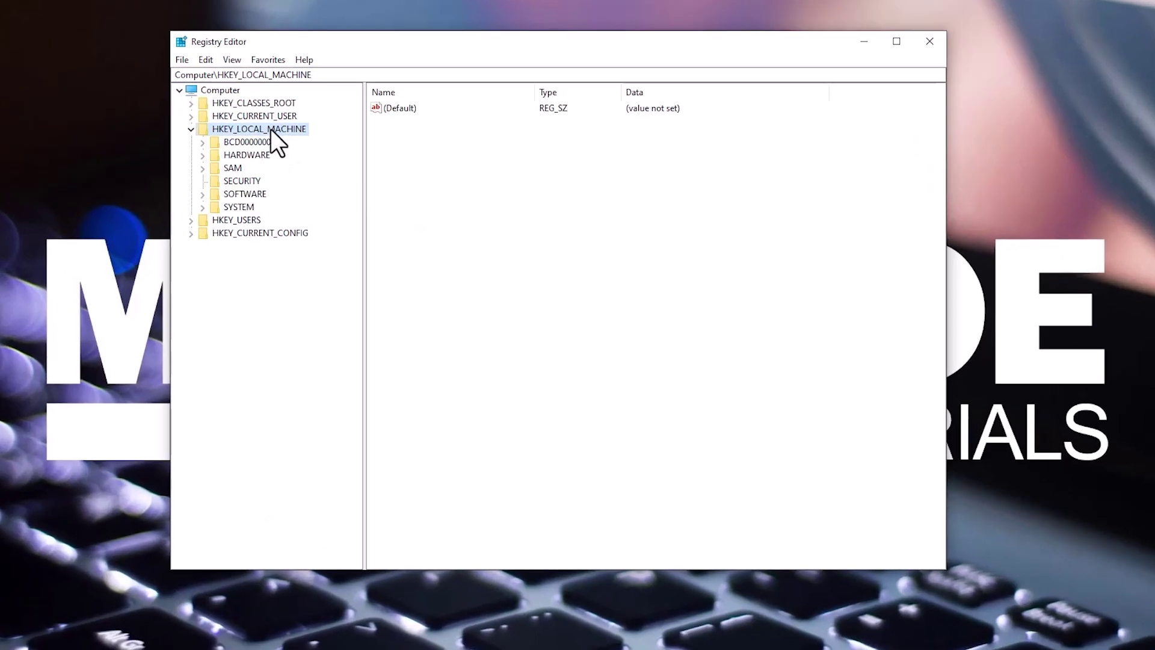
Navigate to and expand the key HKEY_LOCAL_MACHINE\SYSTEM\CurrentControlSet\Services\Tcpip\Parameters\Interfaces.
double_click(245, 207)
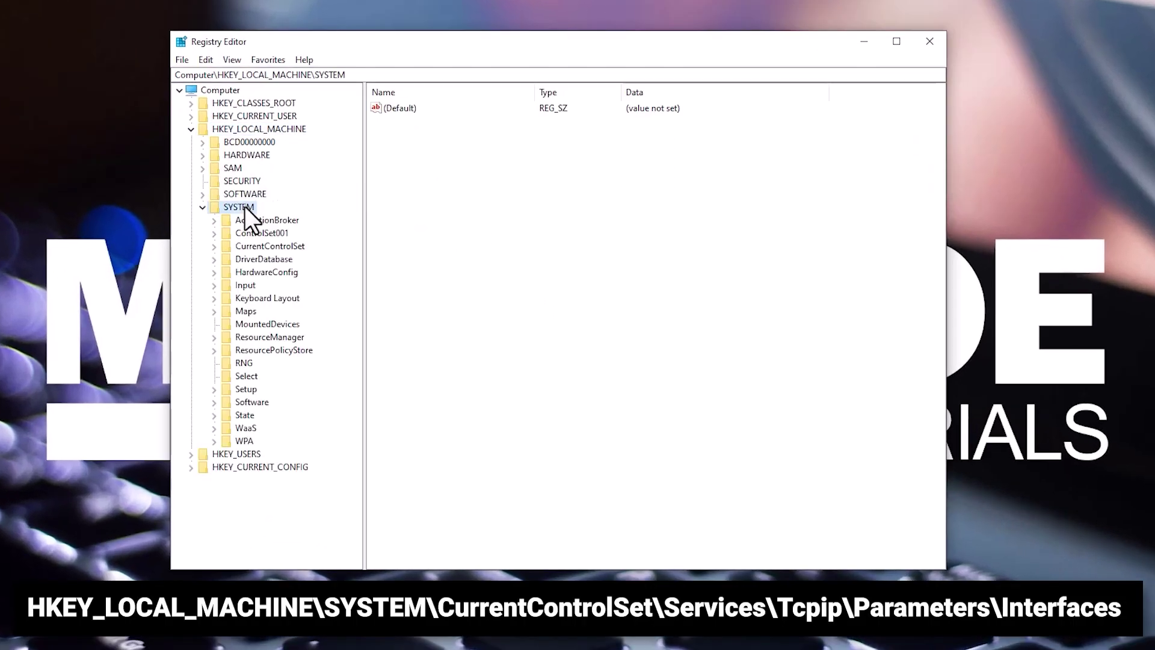
double_click(266, 251)
double_click(257, 309)
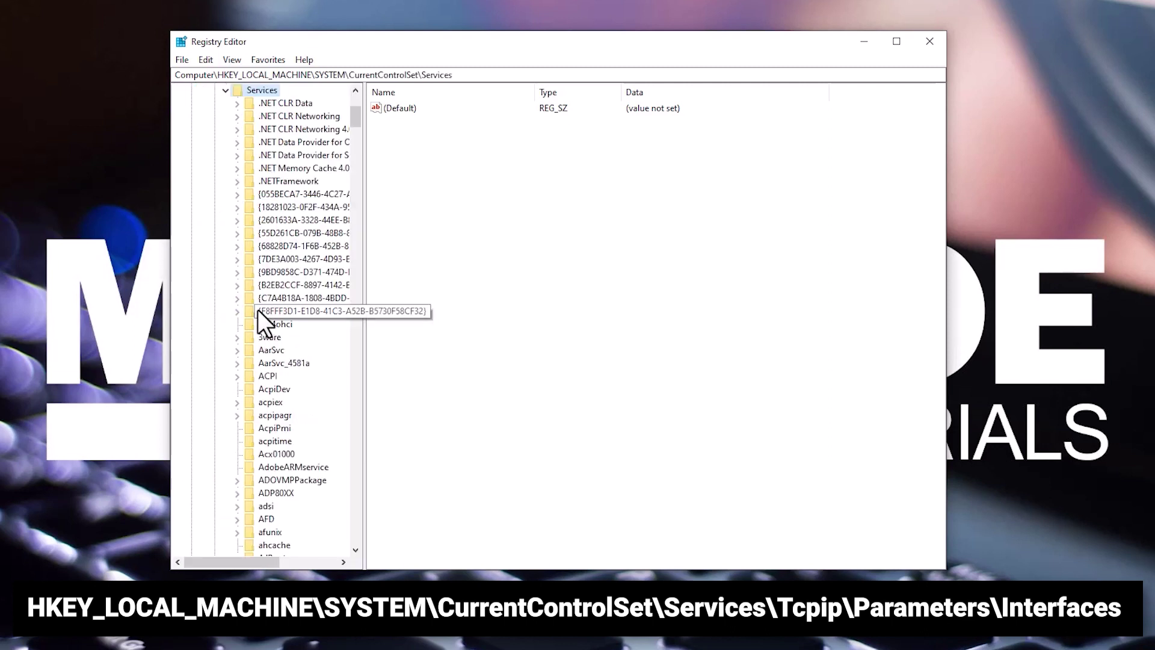
left_click_drag(353, 189, 348, 422)
double_click(273, 193)
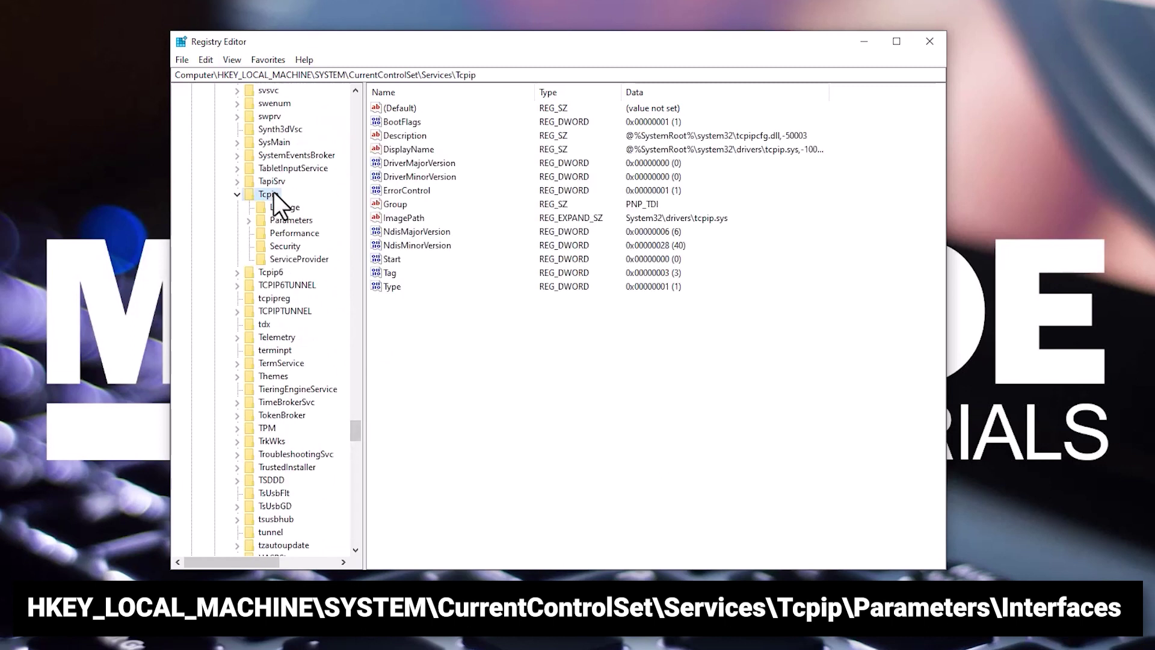
double_click(280, 222)
double_click(287, 259)
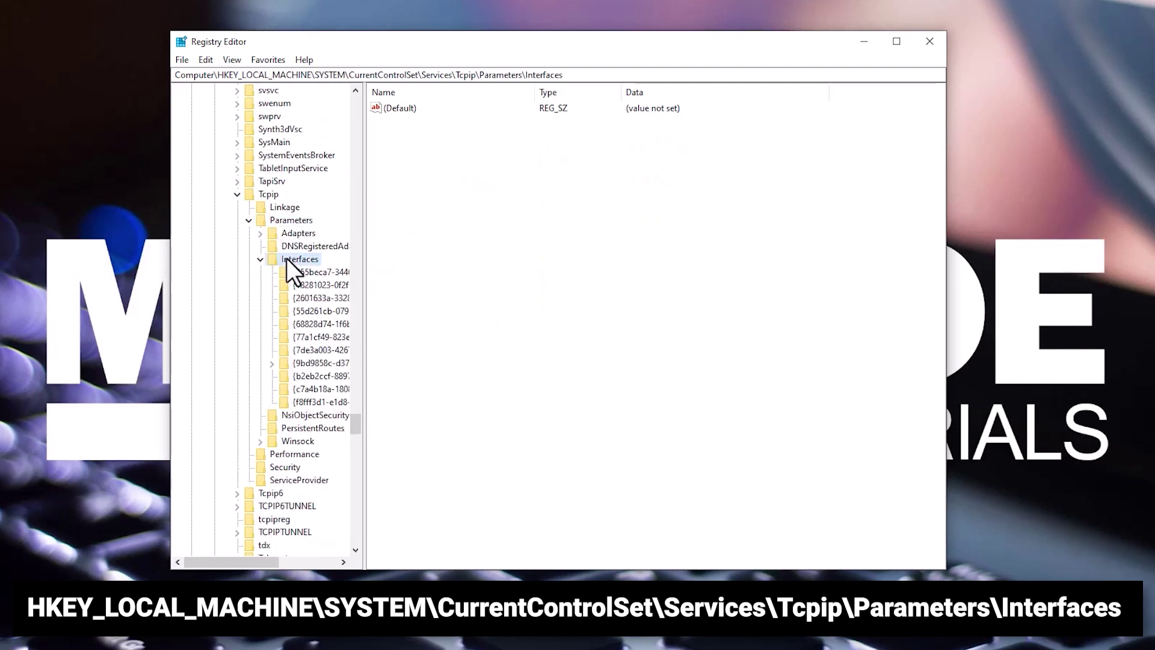
Examine the values of each interface subkey under Interfaces for the active network adapter's IP and DHCP entries.
left_click(298, 272)
left_click(305, 285)
left_click(309, 298)
left_click(313, 311)
left_click(320, 324)
left_click(319, 337)
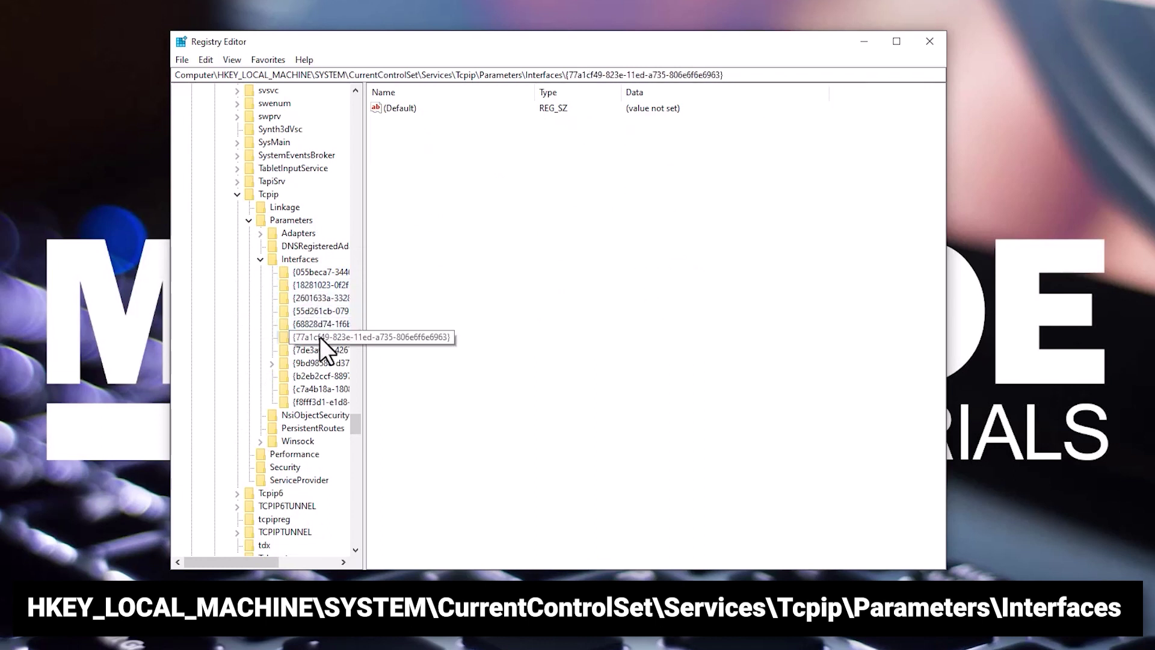
left_click(320, 350)
left_click(319, 363)
left_click(320, 376)
left_click(320, 389)
left_click(321, 400)
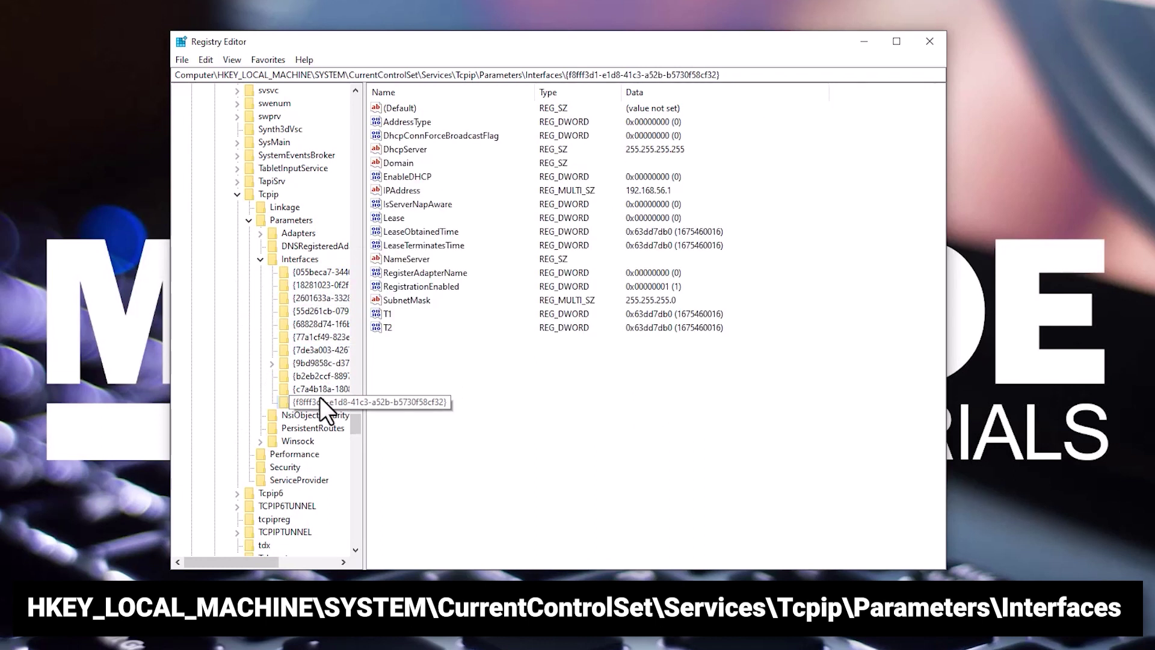
Create a DWORD (32-bit) value named TcpAckFrequency in the interface subkey beginning with 9bd9858c.
left_click(314, 363)
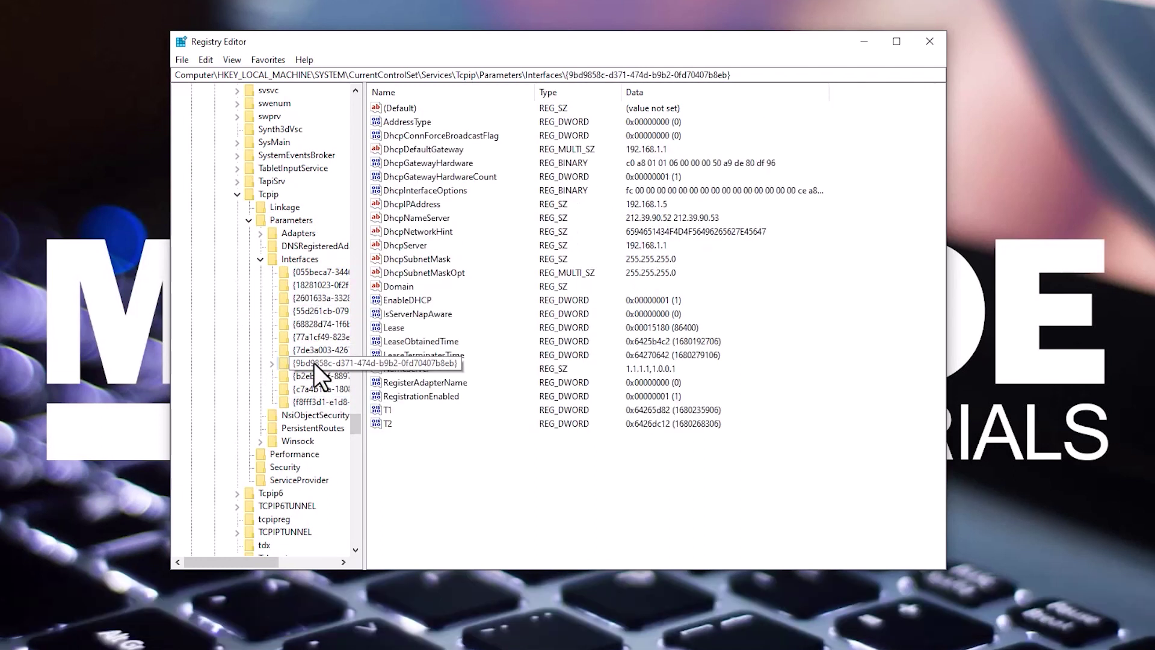
right_click(485, 475)
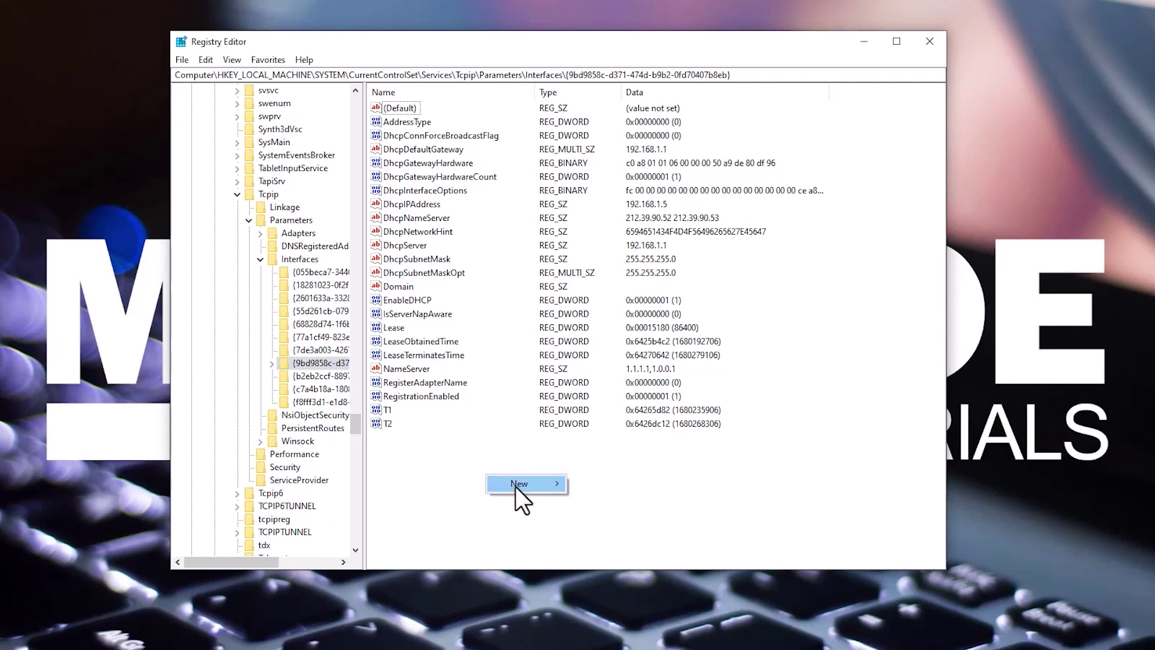
mouse_move(518, 485)
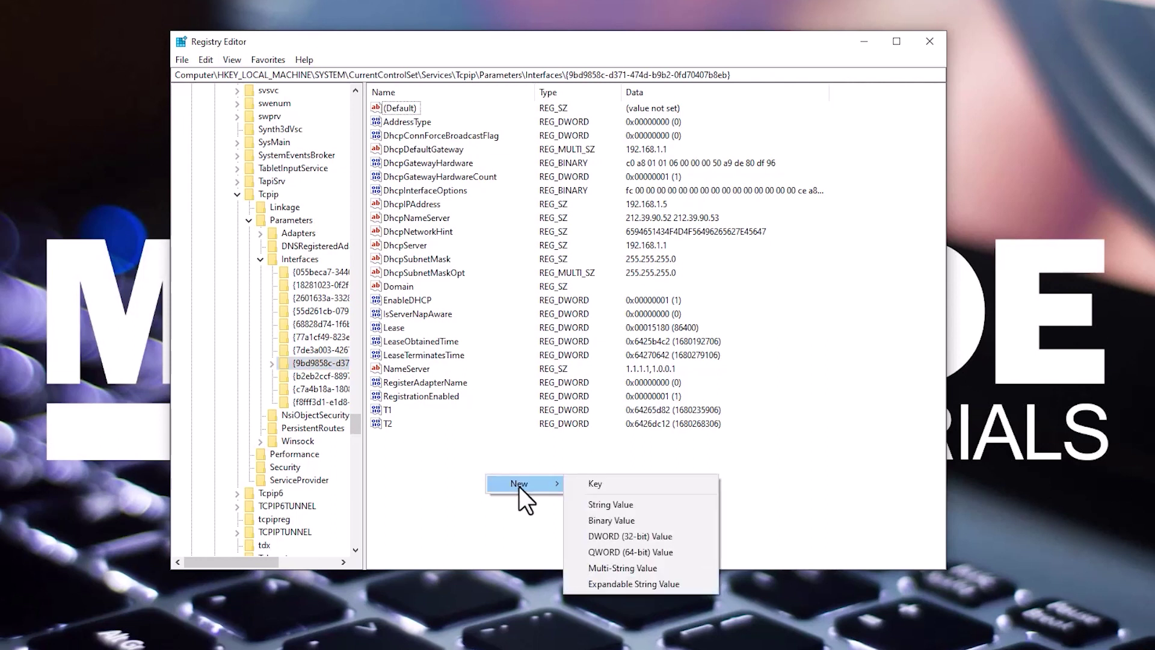
left_click(615, 532)
type("TcpAckFrequency")
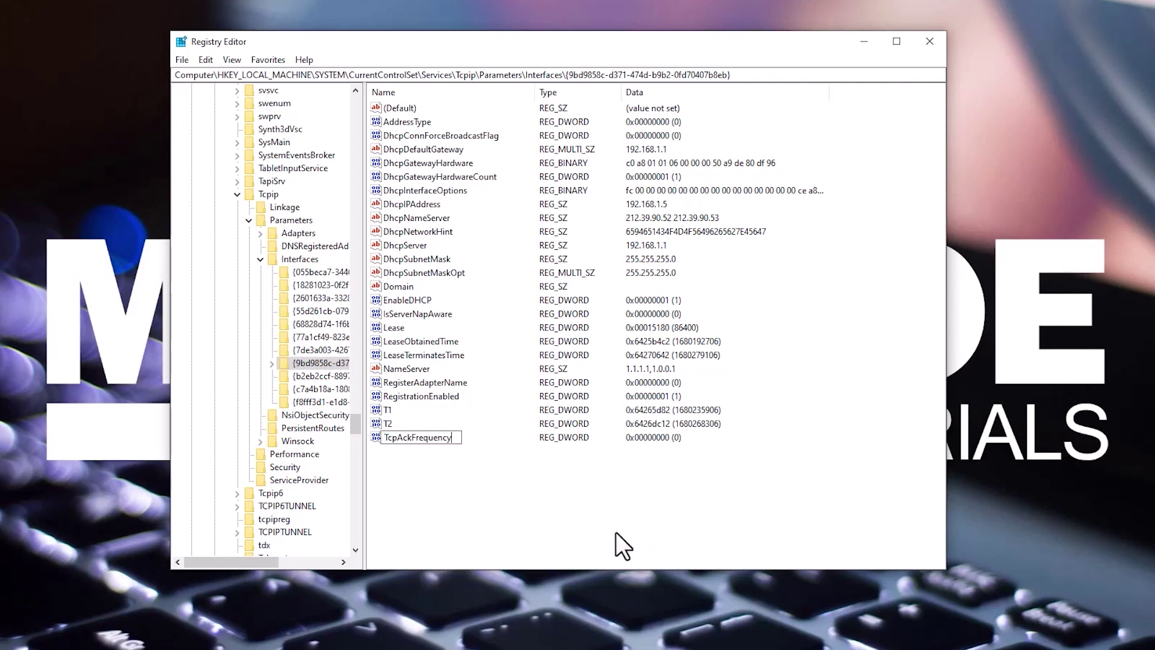
key("Return")
Set the value data of TcpAckFrequency to 1.
double_click(424, 439)
type("1")
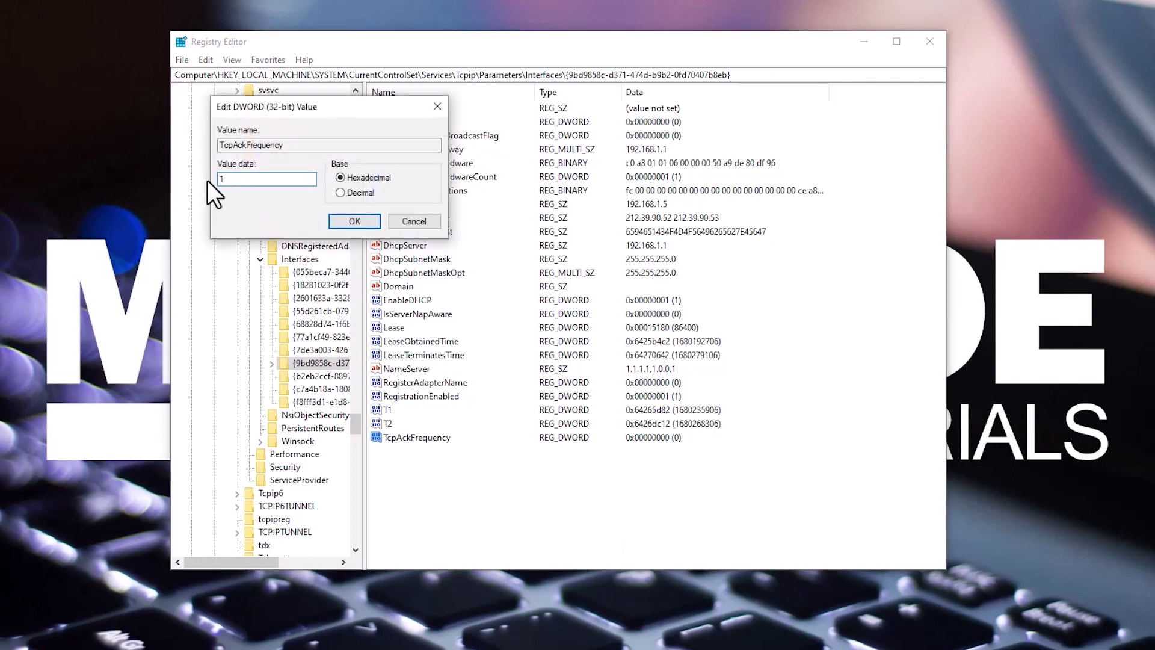
left_click(341, 217)
Collapse the SYSTEM branch and navigate to HKEY_LOCAL_MACHINE\SOFTWARE\Microsoft\Windows NT\CurrentVersion\Multimedia\SystemProfile.
left_click_drag(356, 424, 350, 106)
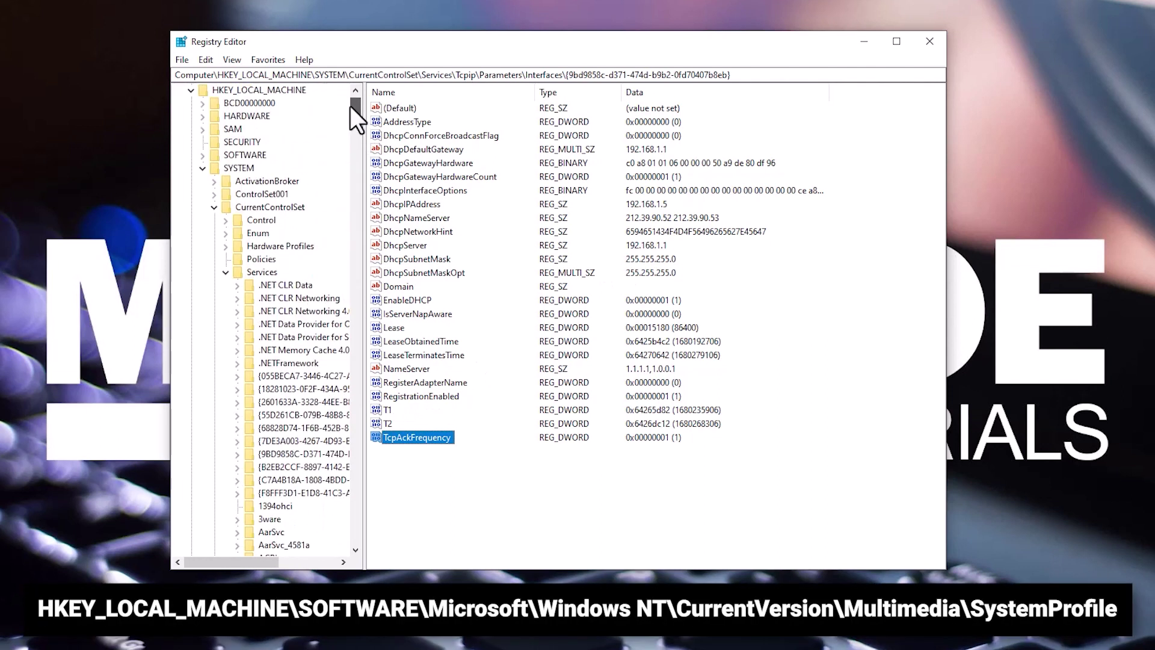
left_click(202, 167)
left_click(259, 130)
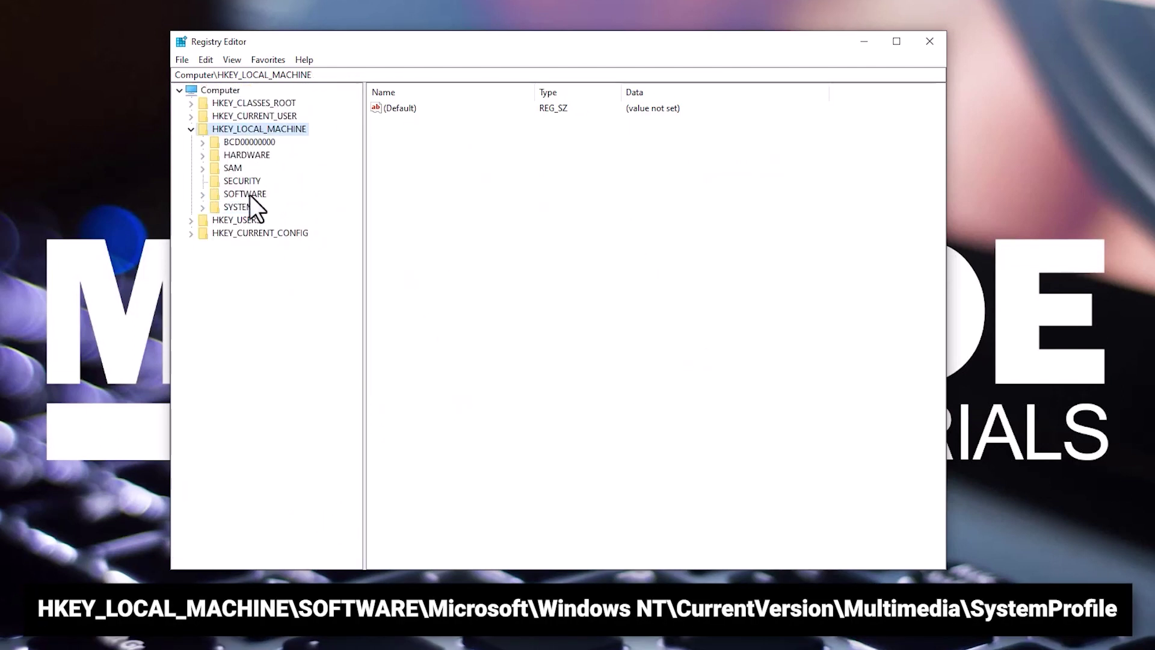
double_click(250, 195)
double_click(280, 313)
left_click_drag(355, 162, 365, 476)
double_click(292, 453)
double_click(288, 465)
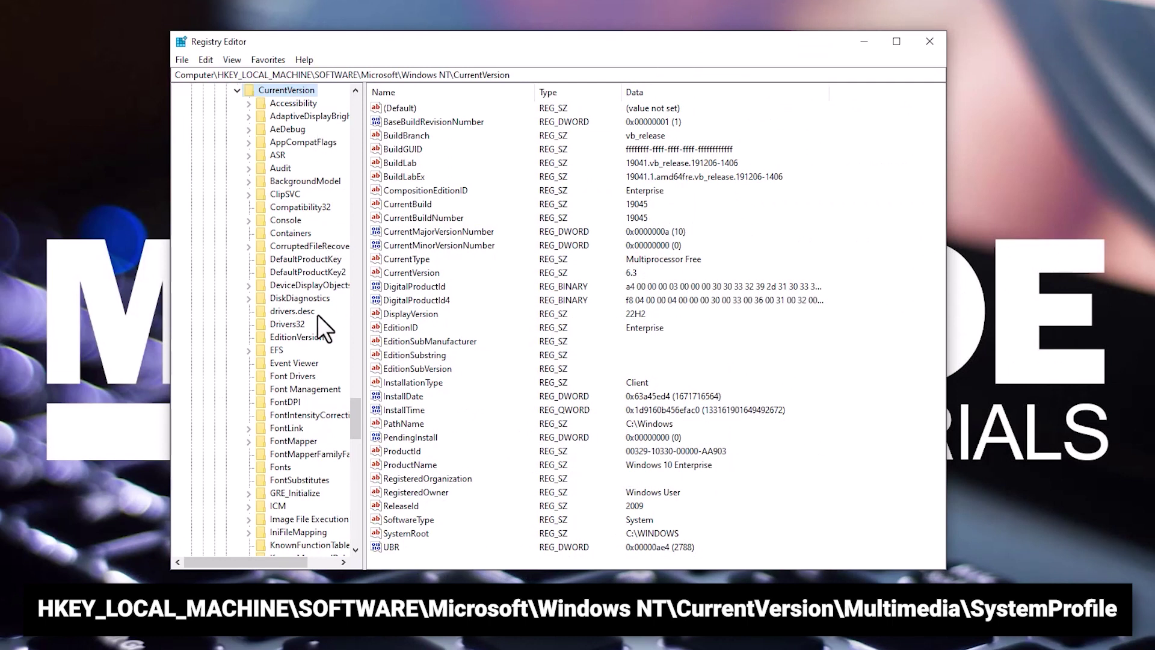
left_click_drag(350, 406, 350, 427)
double_click(301, 389)
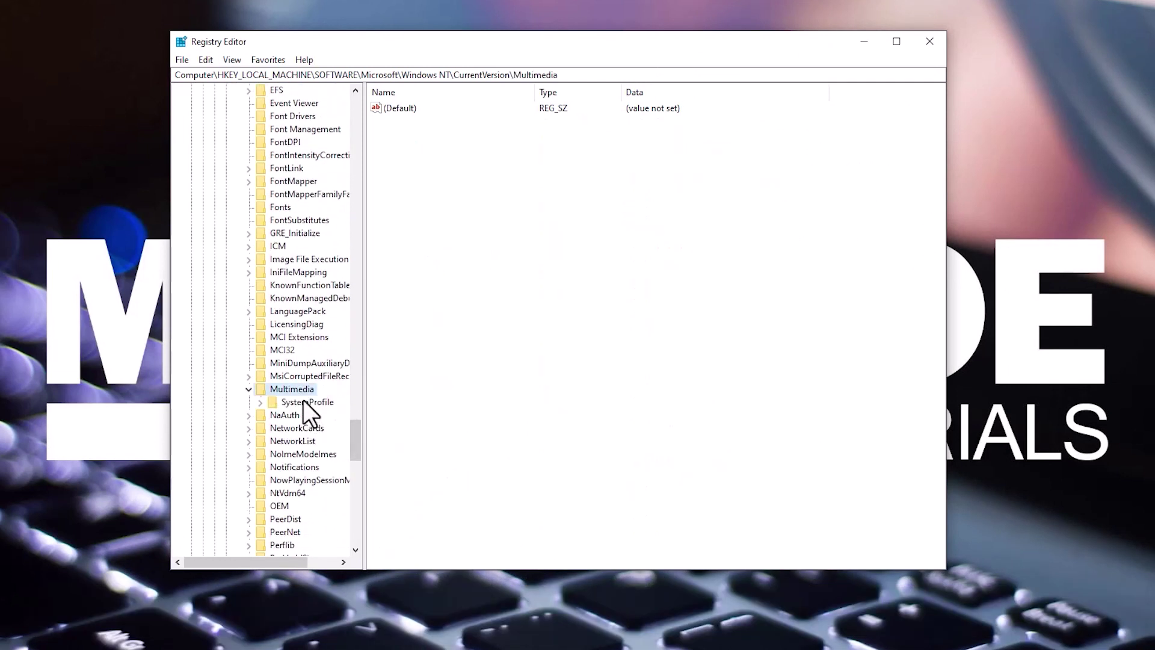
double_click(304, 402)
Set NetworkThrottlingIndex to hexadecimal FFFFFFFF and close the Registry Editor.
double_click(420, 120)
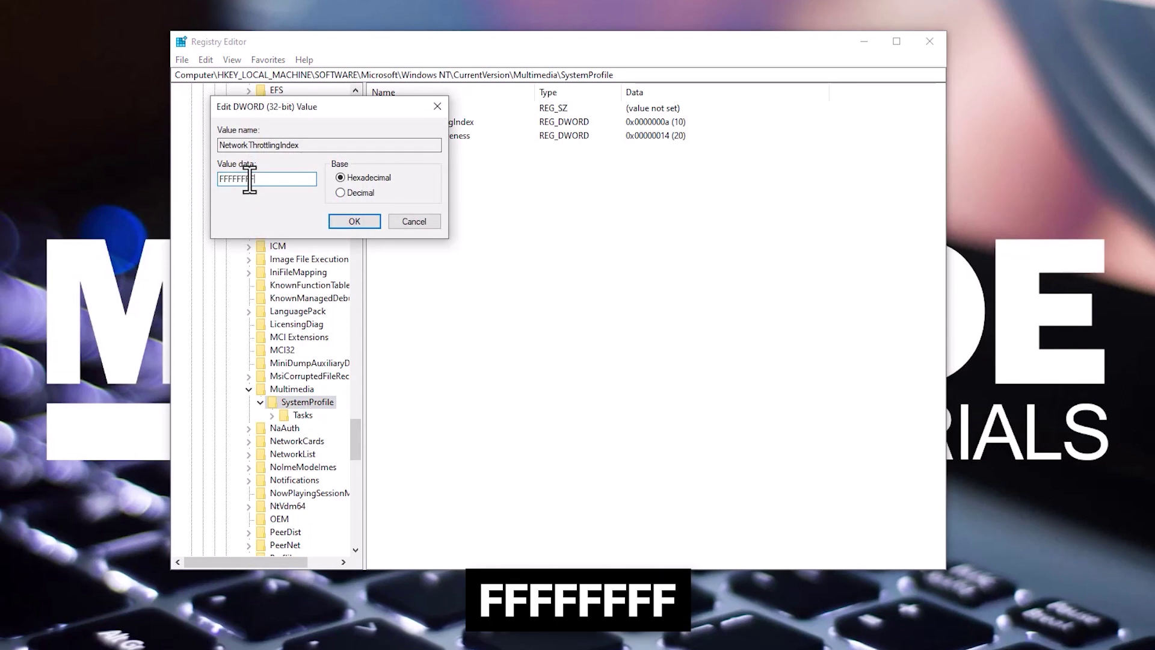
left_click(355, 223)
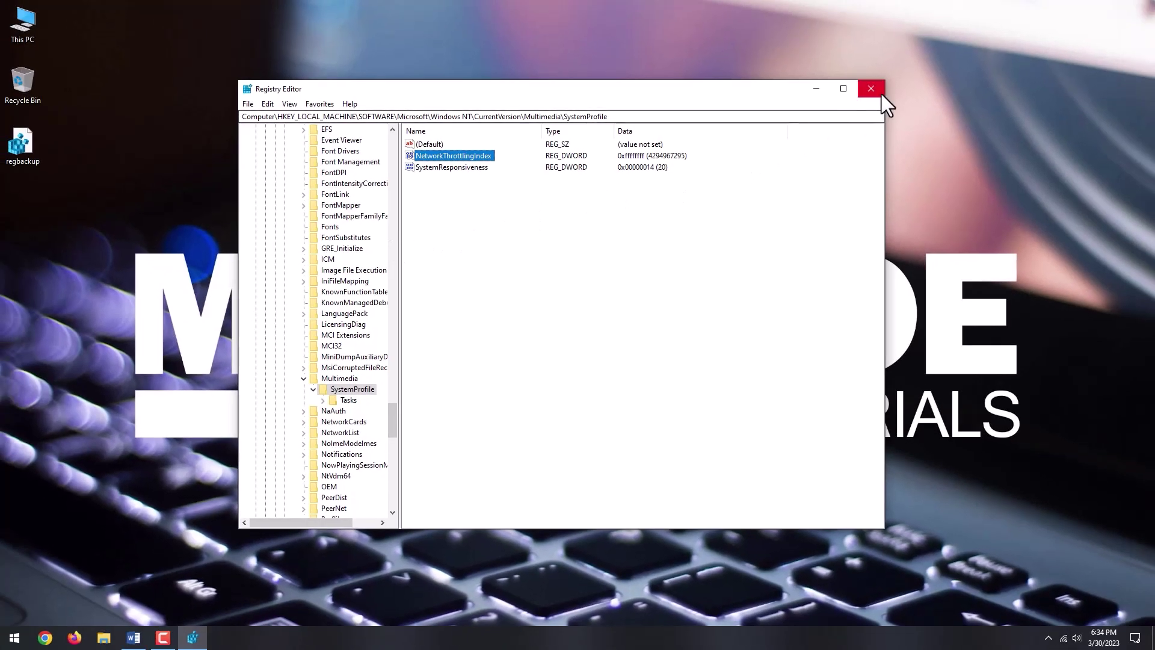
left_click(879, 92)
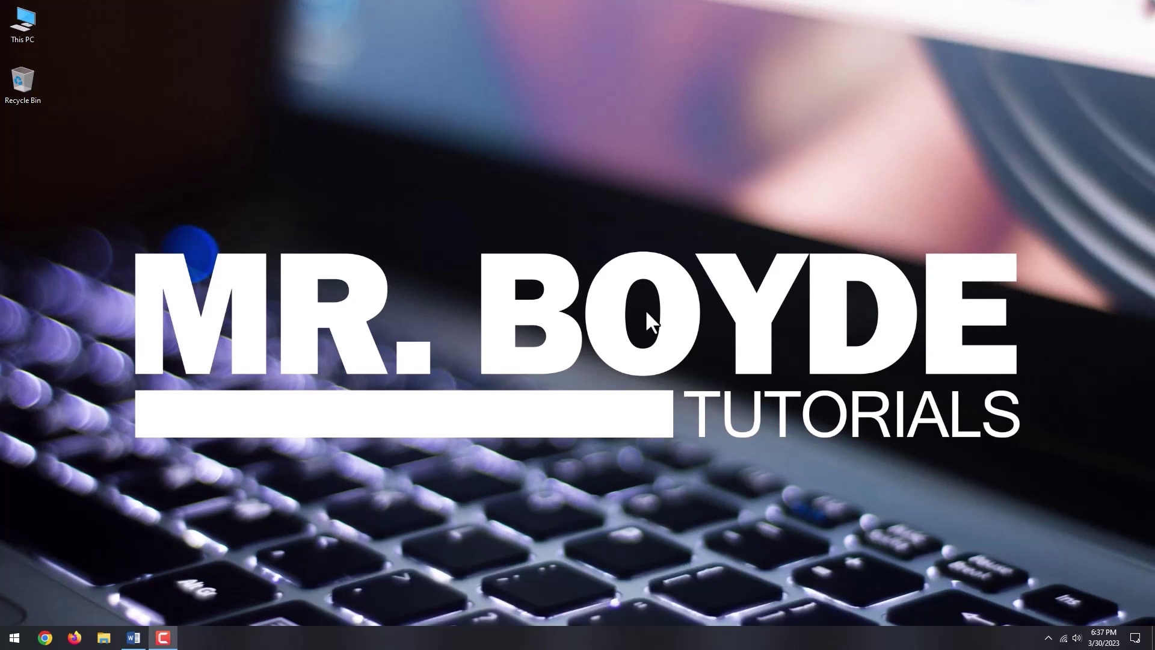
Review Task Manager's processes sorted by network usage, selecting the topmost Runtime Broker entry, and close Task Manager.
key("ctrl+shift+Escape")
left_click_drag(550, 136, 627, 123)
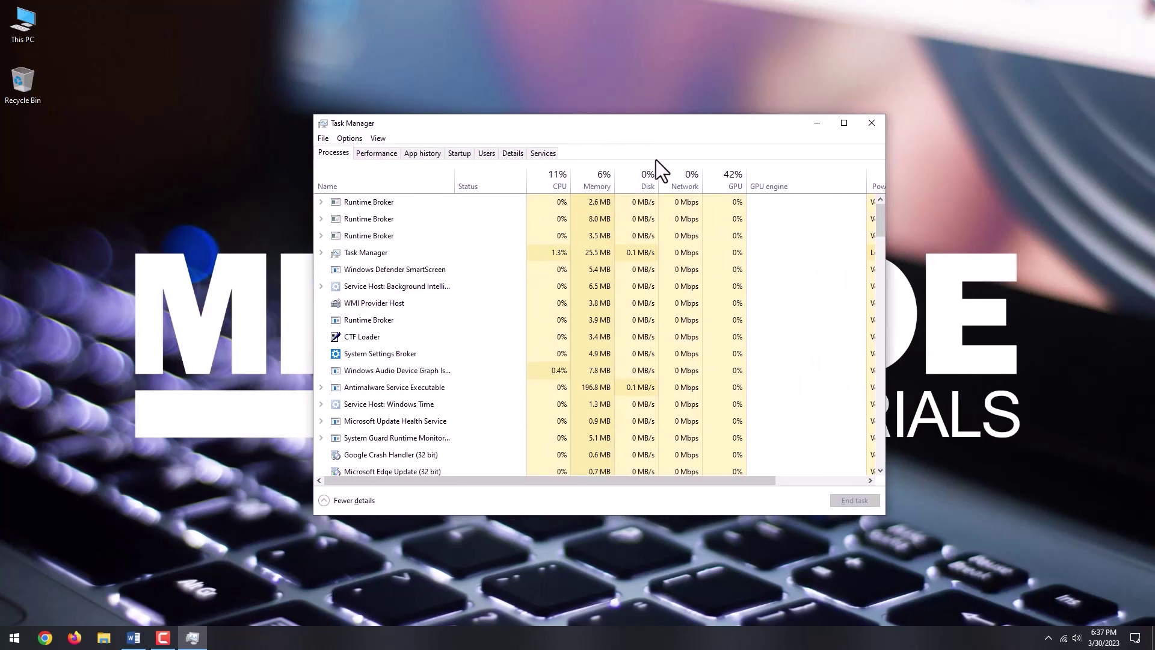
left_click(683, 186)
left_click(680, 183)
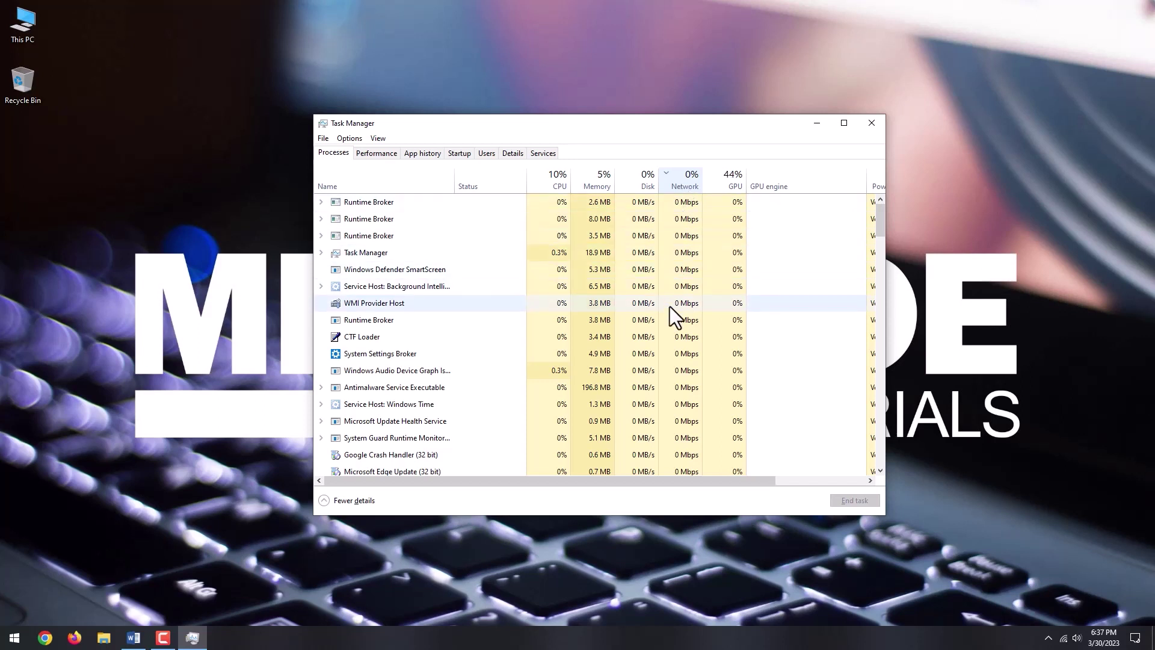
mouse_move(881, 221)
left_mouse_down()
mouse_move(879, 451)
mouse_move(881, 207)
left_mouse_up()
left_click(687, 204)
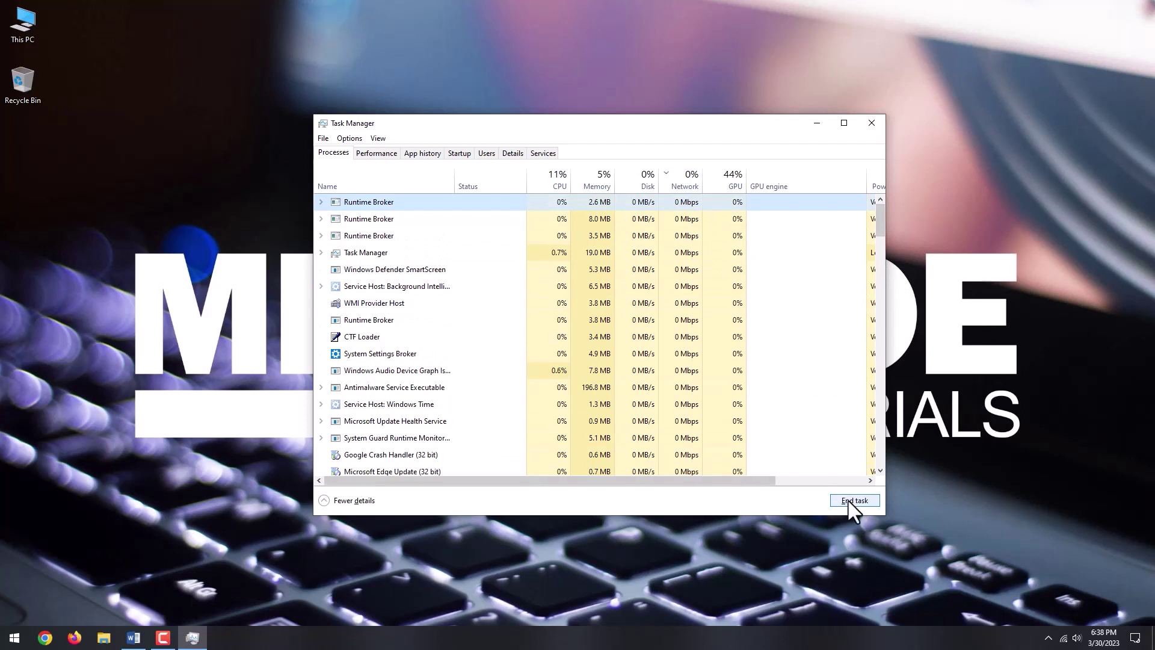
left_click(873, 123)
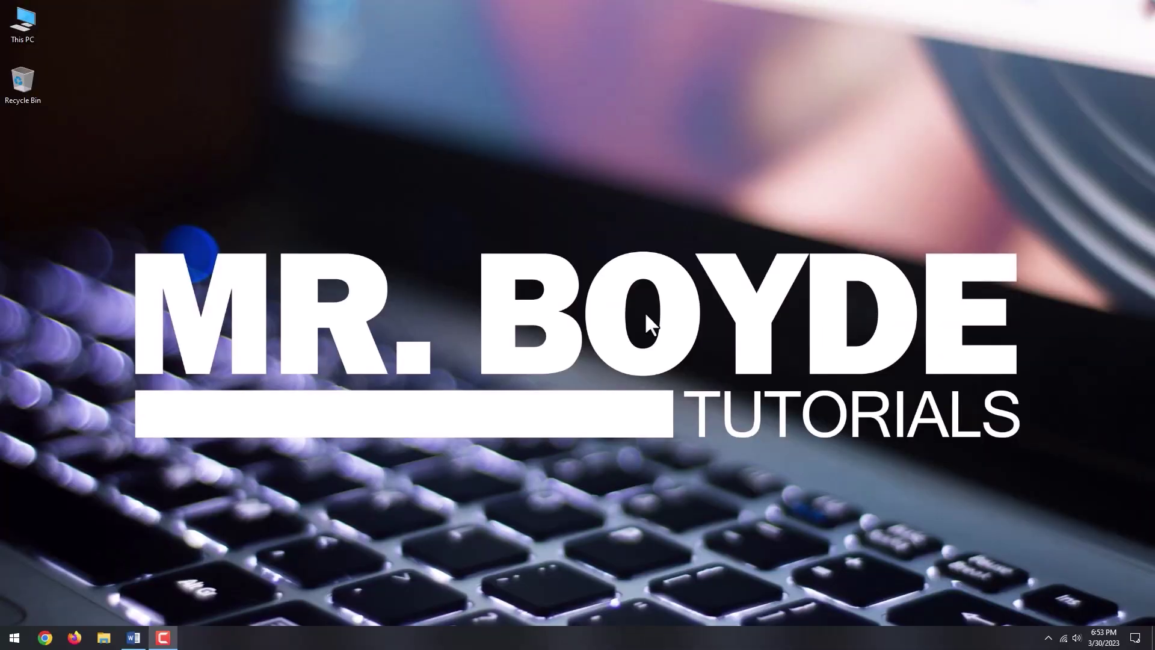
left_click(74, 638)
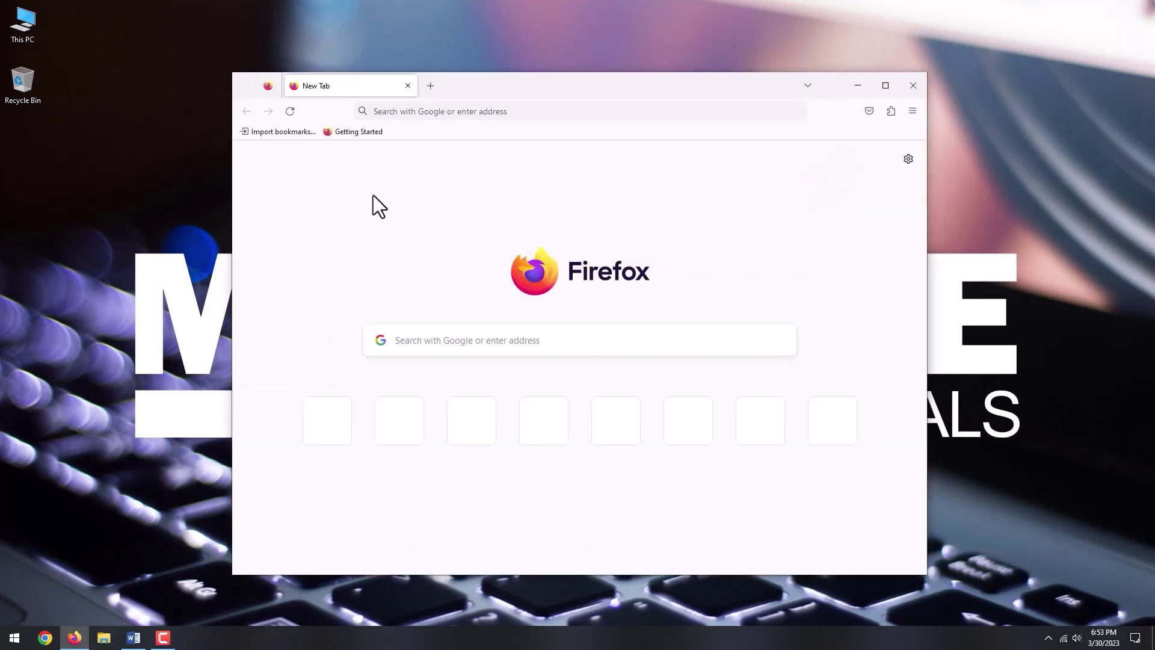
left_click(434, 111)
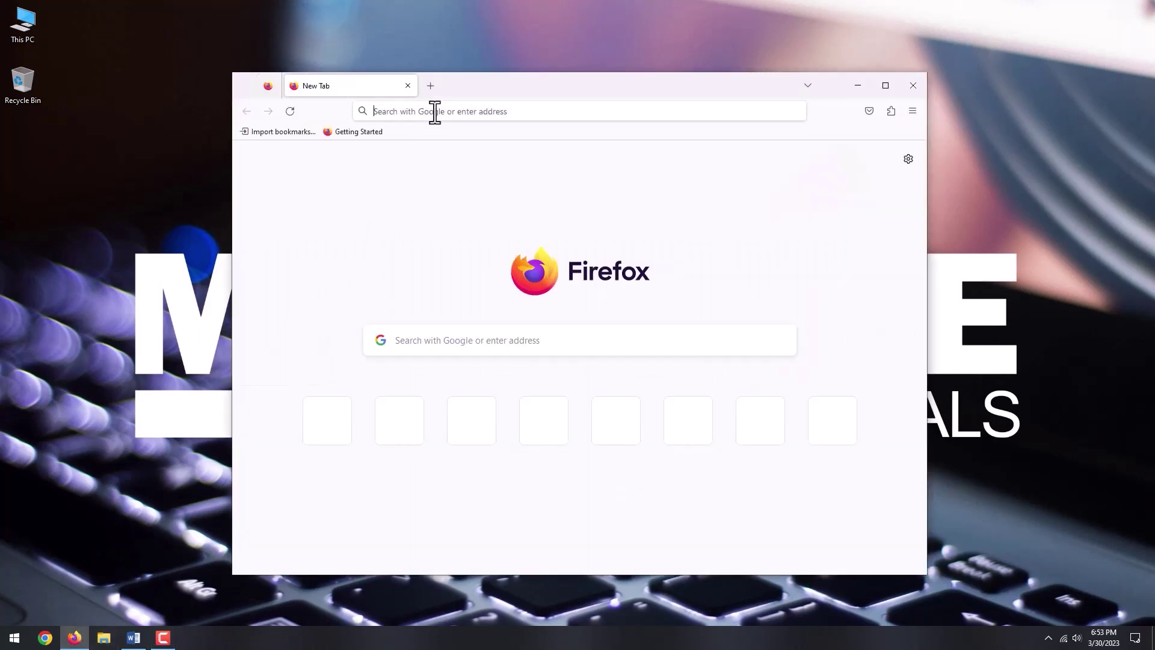
type("www.speedguide.net/downloads.")
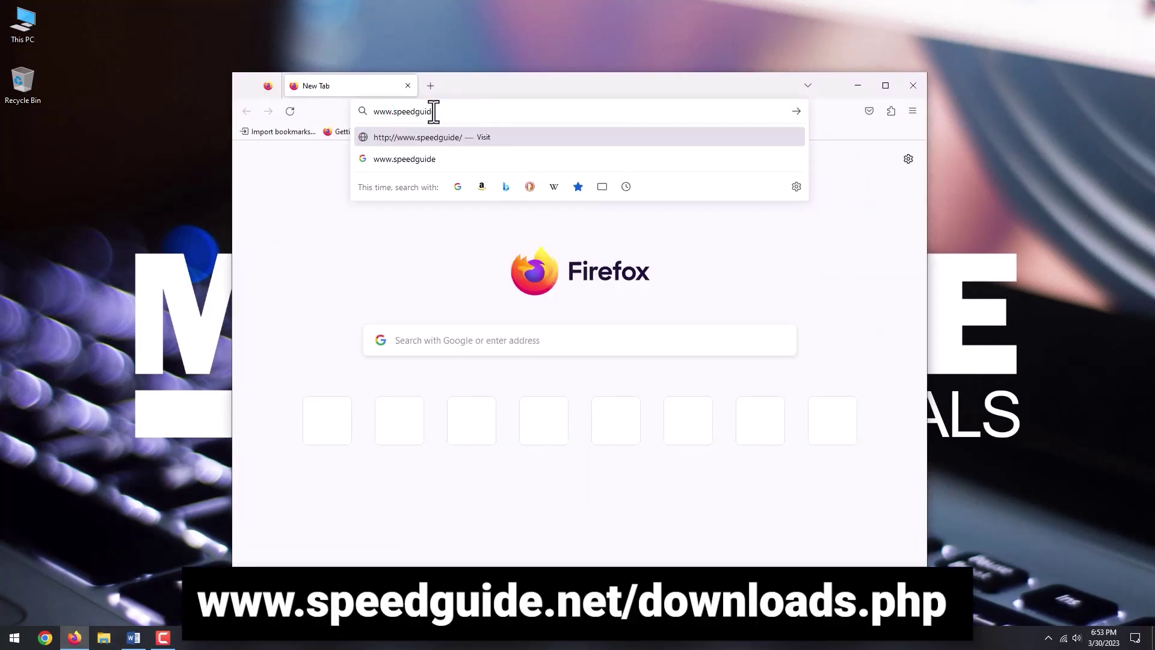
type("php")
key("Return")
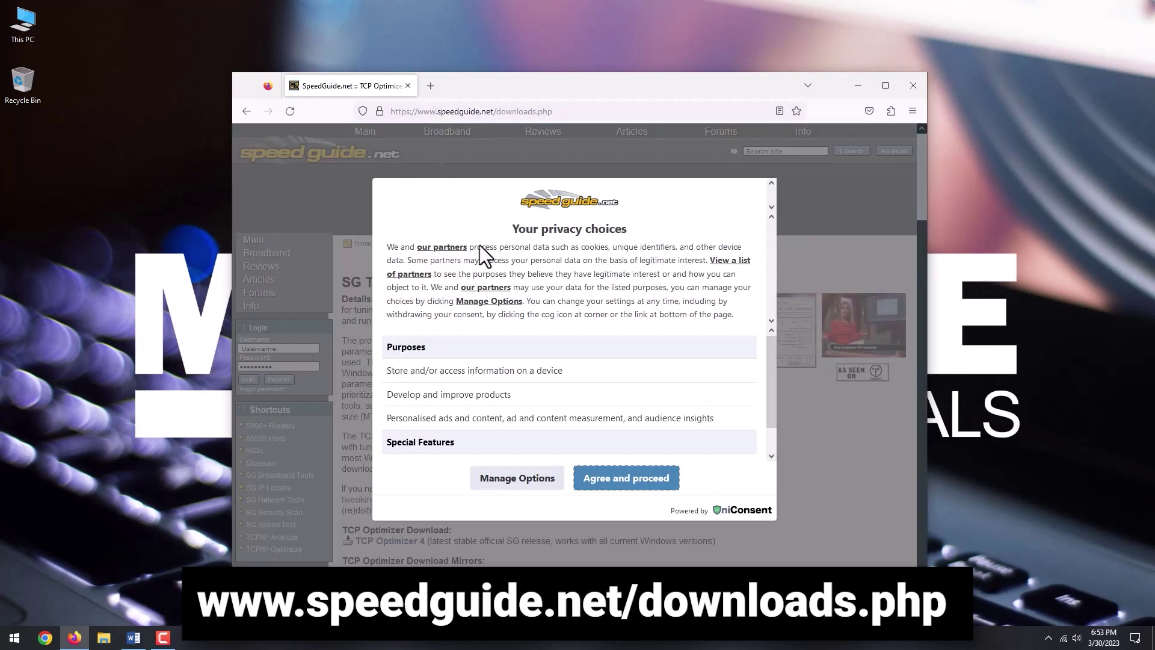
left_click(626, 478)
scroll(580, 426, "down", 3)
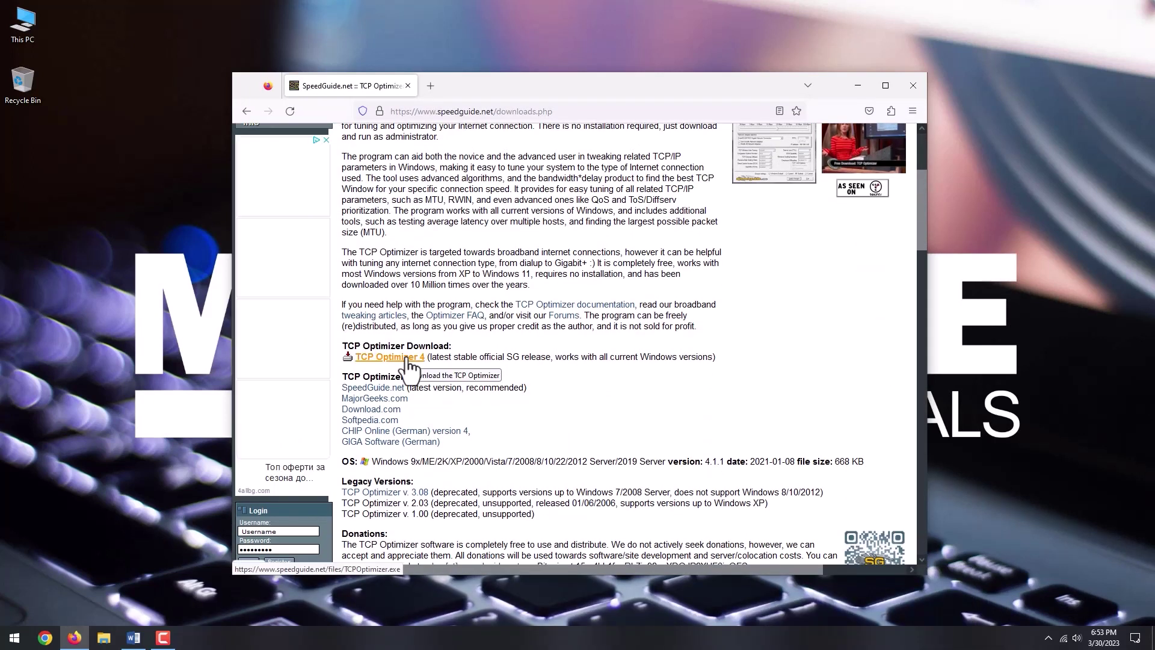
Download TCP Optimizer 4 and run it as administrator, leaving only its window open on the desktop.
left_click(407, 358)
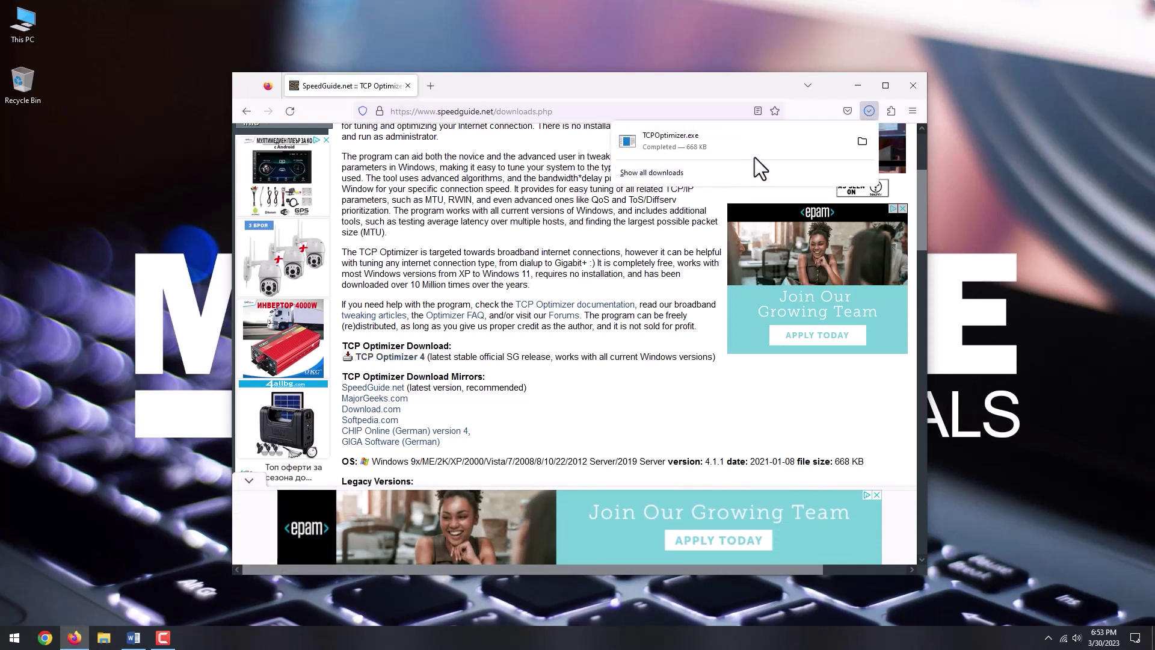
left_click(859, 140)
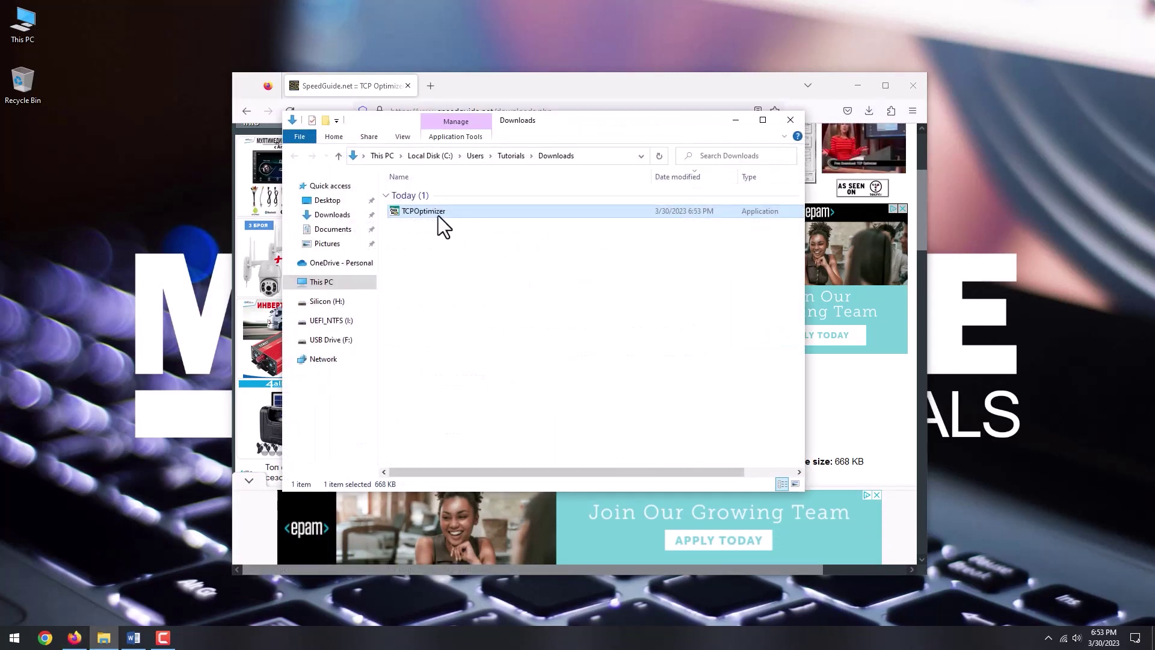
right_click(432, 211)
left_click(466, 234)
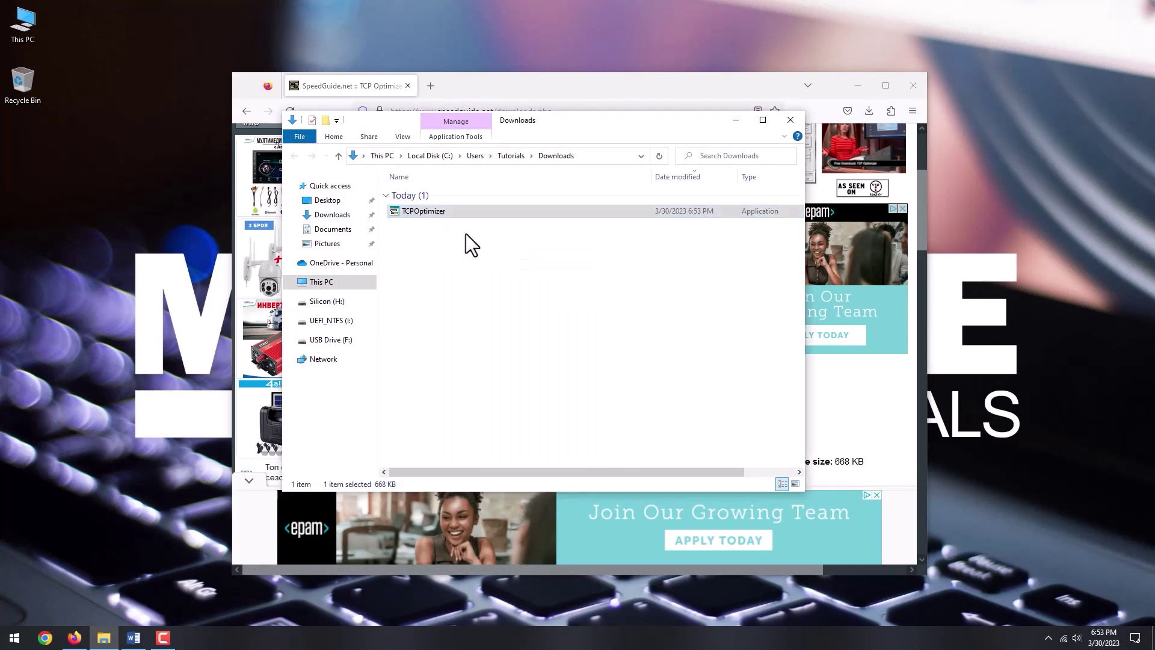
left_click(859, 85)
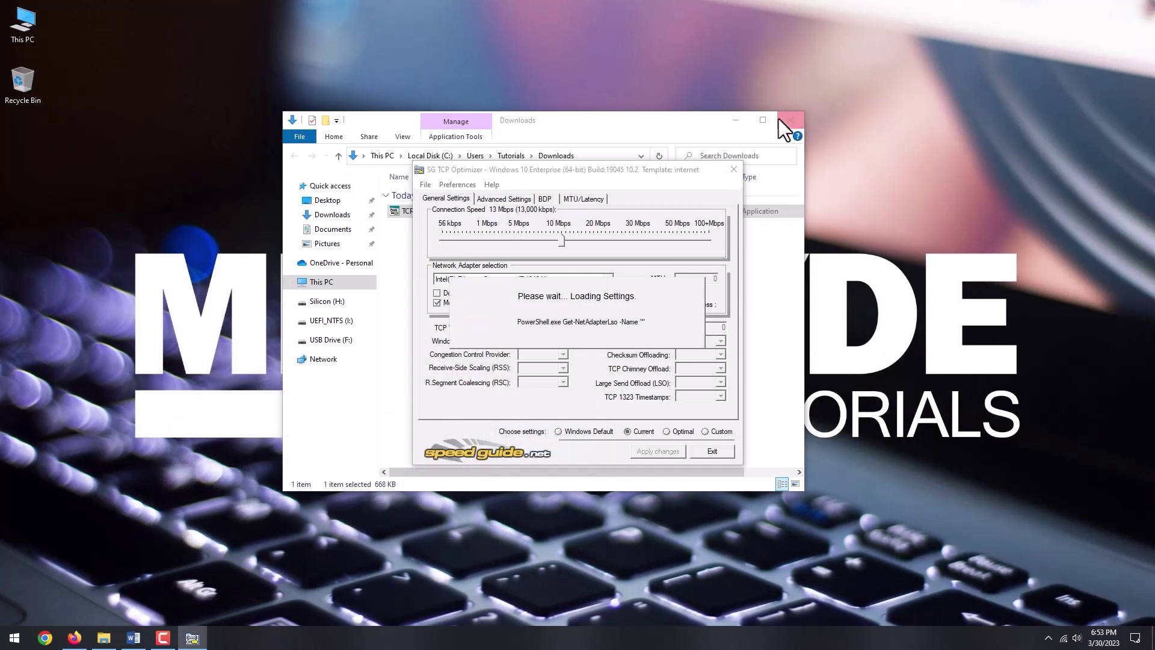
left_click(791, 120)
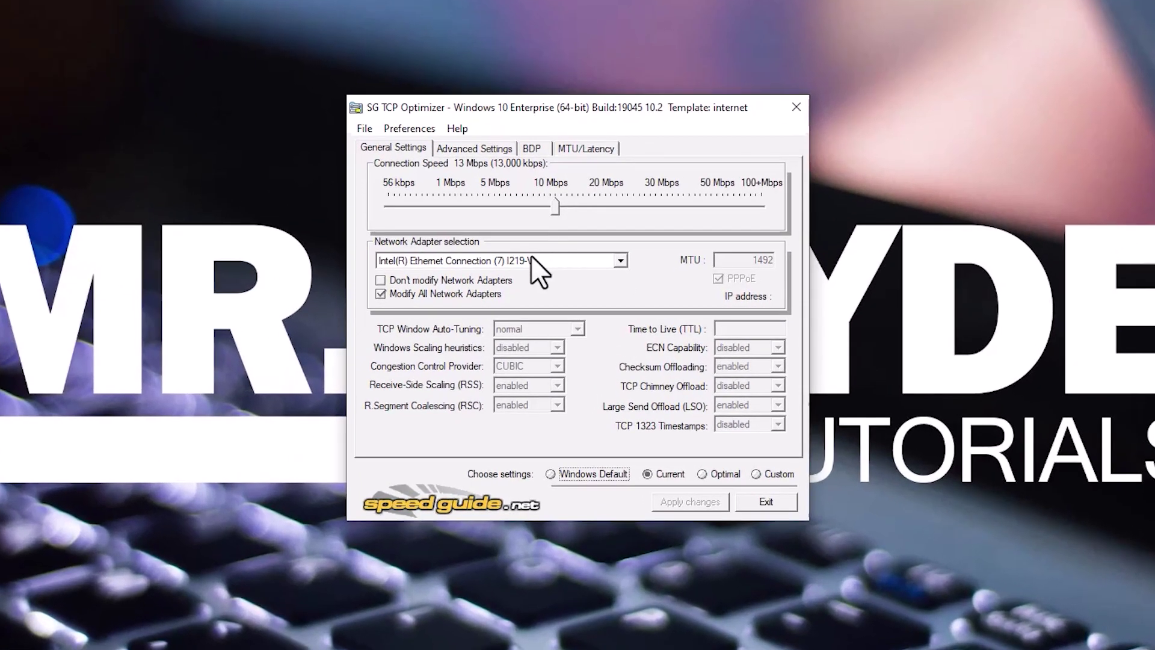
Select the Intel(R) Wireless-AC 9560 160MHz network adapter and set the connection speed to 100 Mbps.
left_click(531, 257)
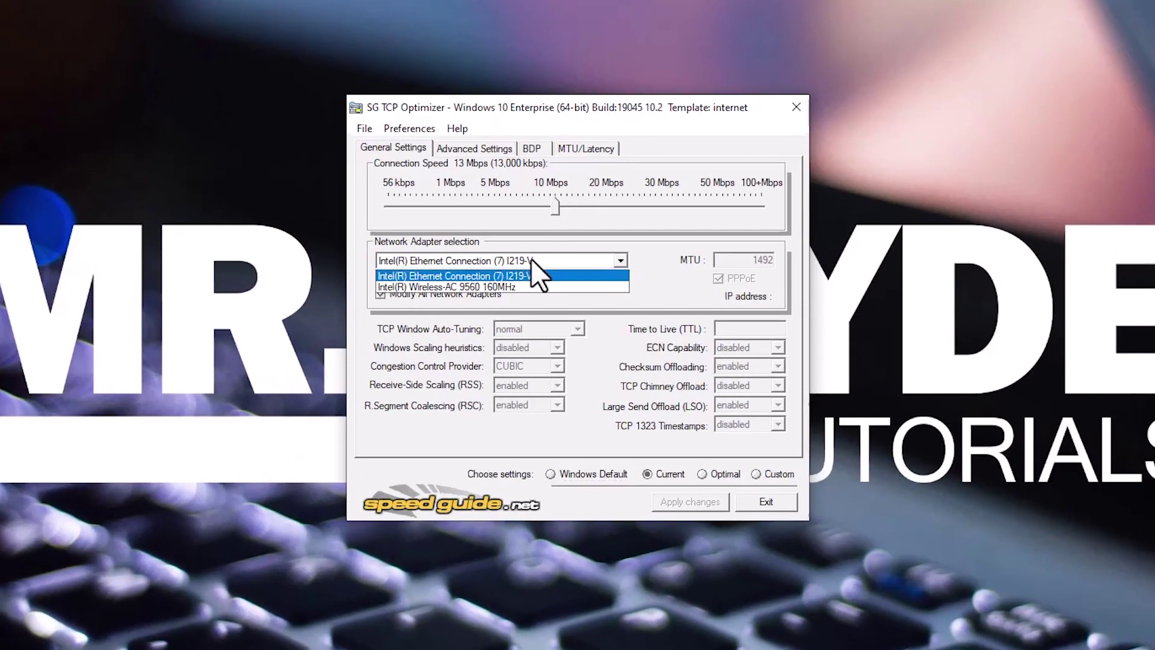
left_click(517, 287)
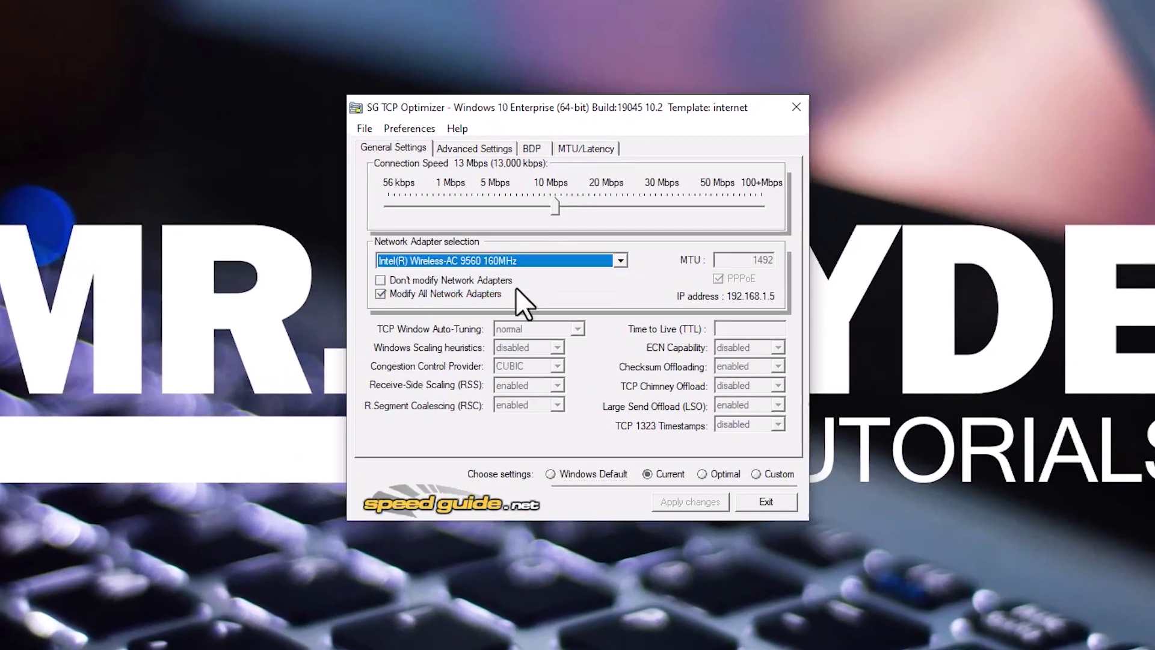
left_click(554, 207)
left_click_drag(555, 208, 768, 200)
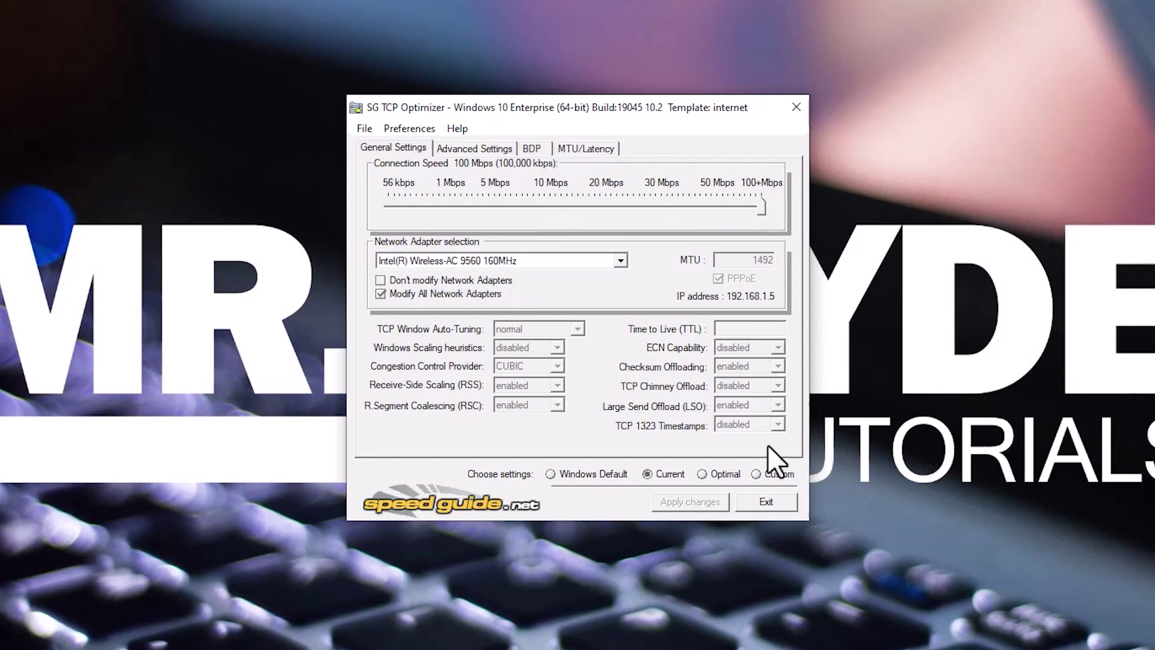
Switch to Custom settings, leave Modify All Network Adapters enabled, and set the MTU to 1500.
left_click(772, 473)
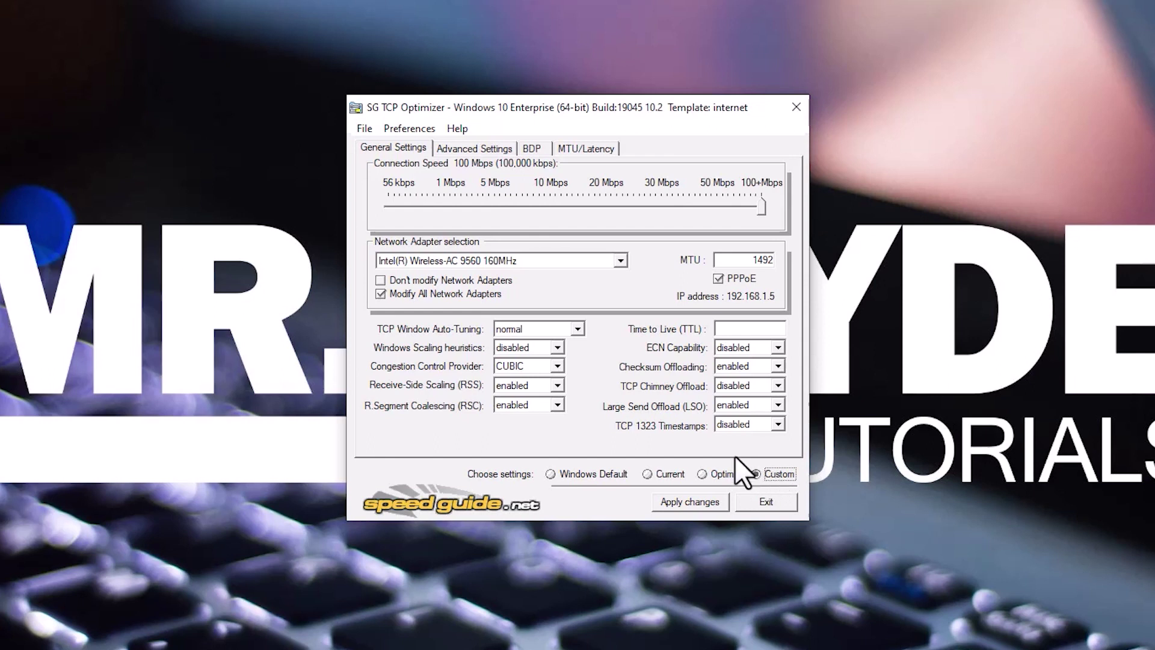
left_click(448, 292)
left_click(446, 290)
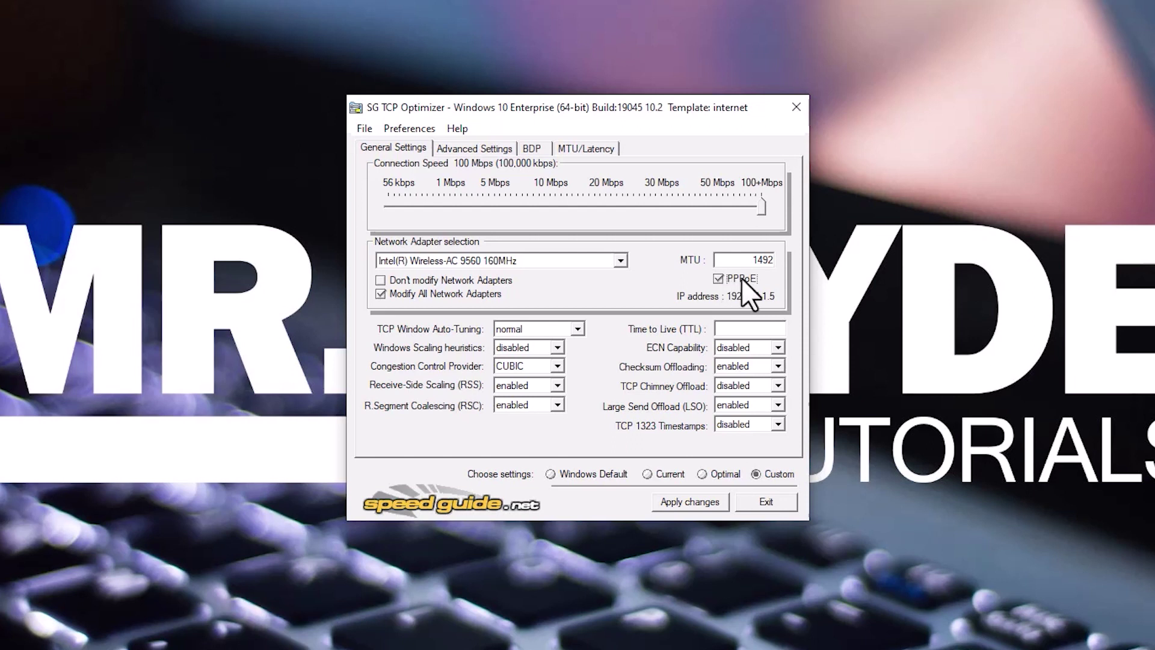
double_click(756, 265)
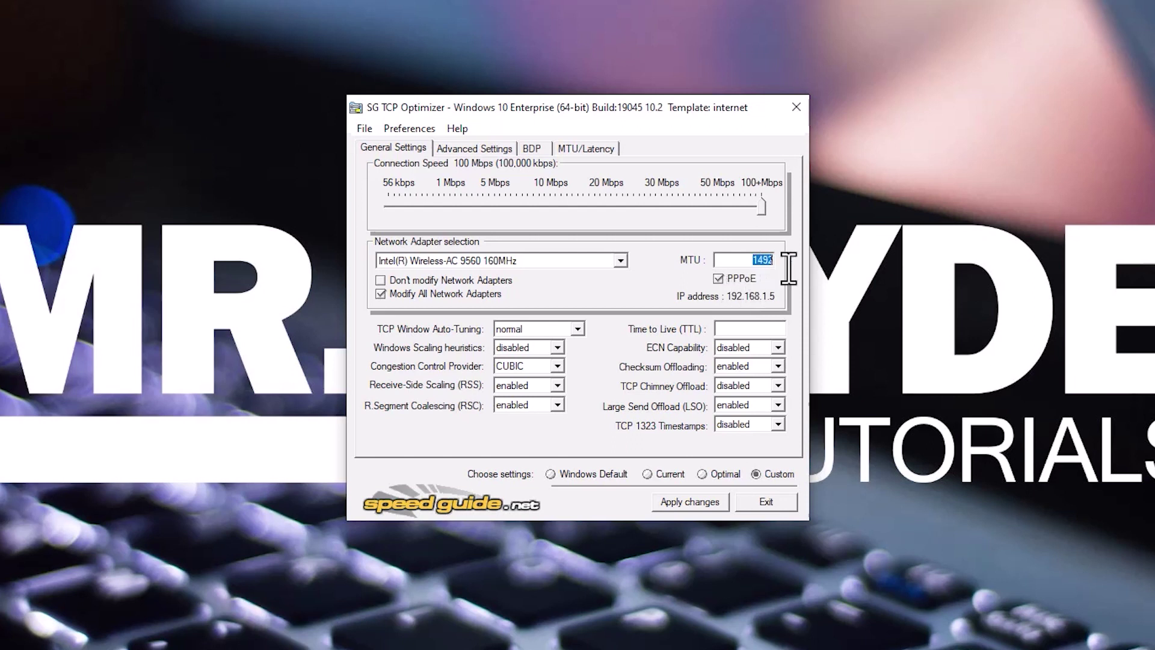
type("1500")
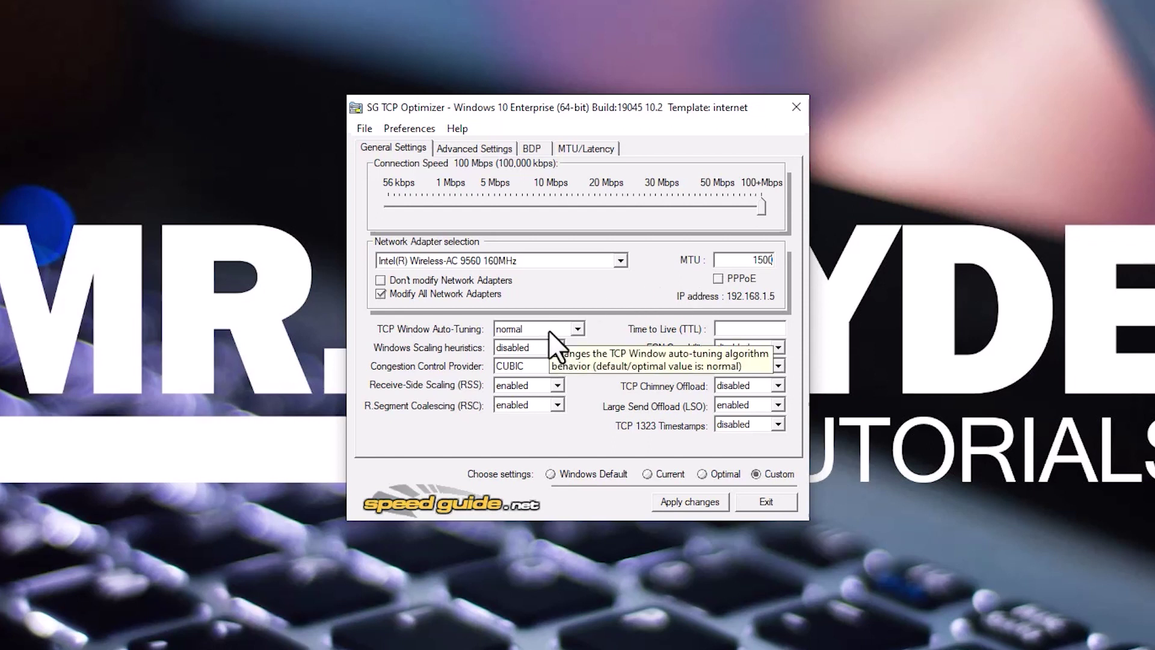
Set the Congestion Control Provider to ctcp and the Time to Live (TTL) to 64.
left_click(541, 367)
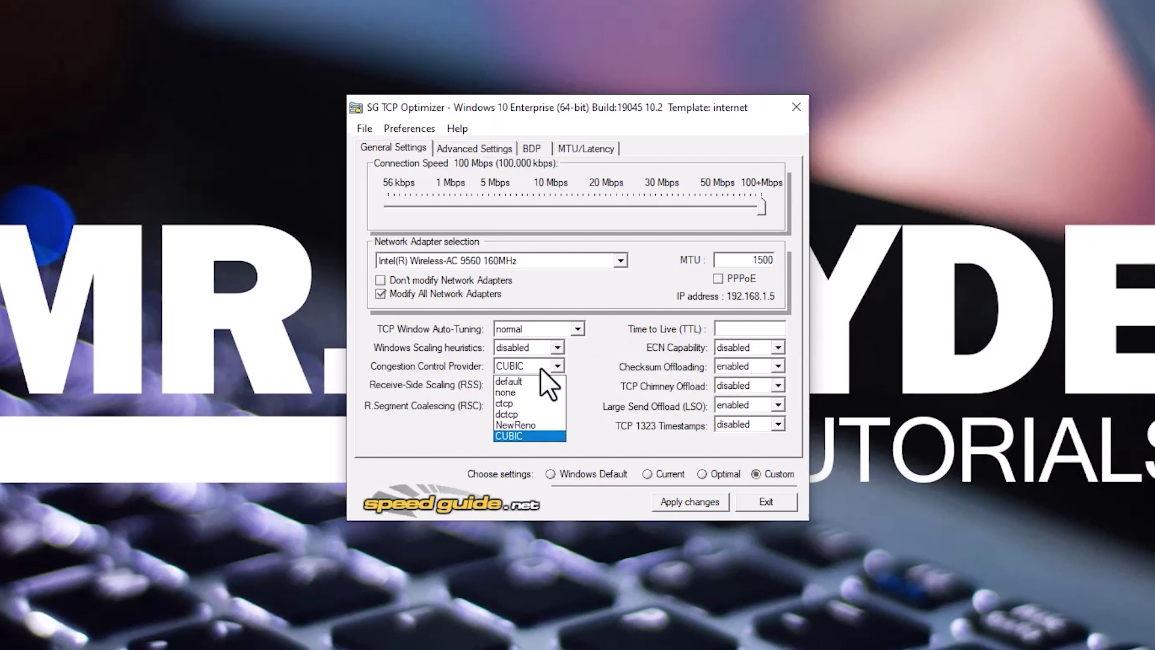
left_click(529, 402)
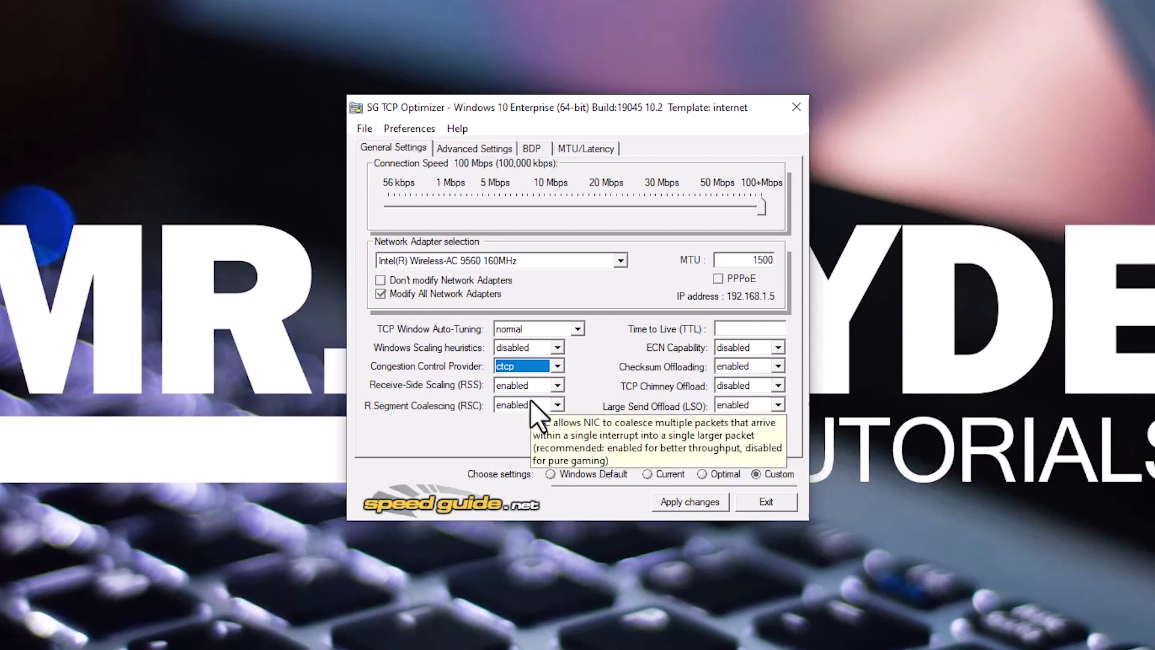
left_click(751, 330)
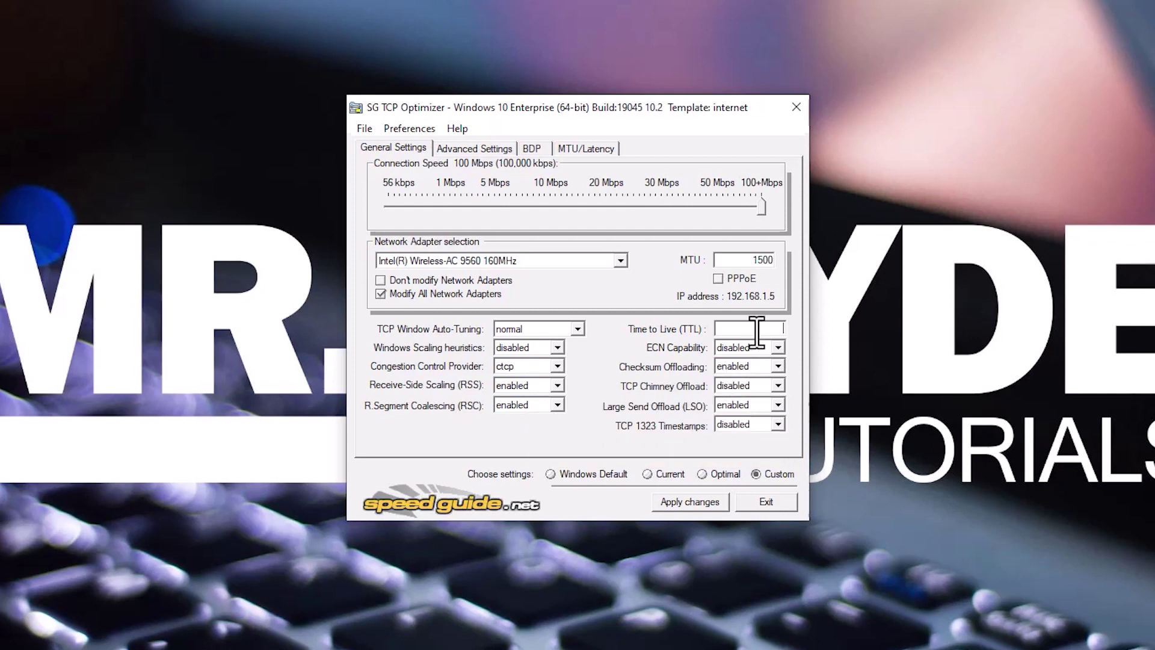
type("64")
Set Checksum Offloading and Large Send Offload (LSO) to disabled.
mouse_move(761, 348)
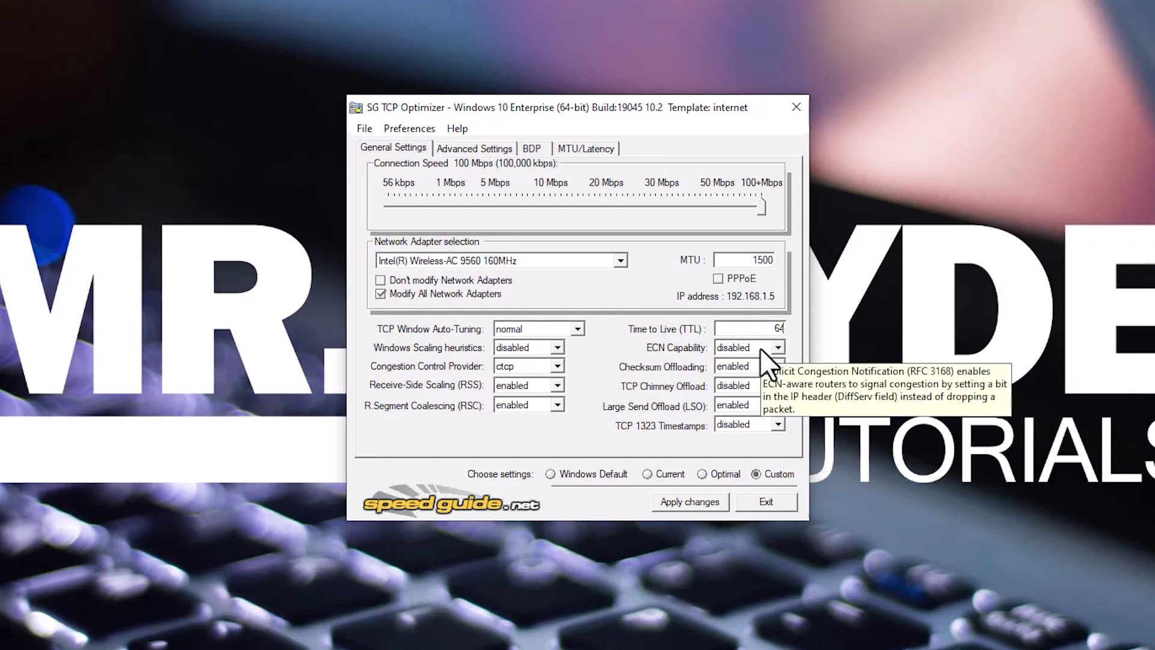
left_click(759, 385)
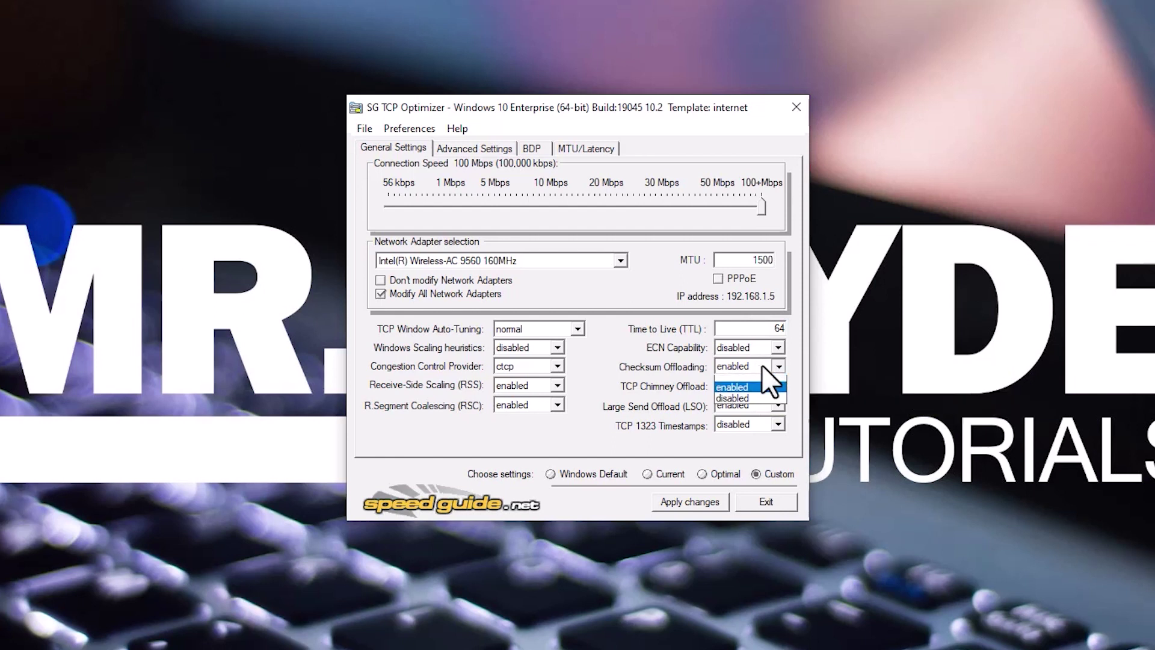
left_click(750, 401)
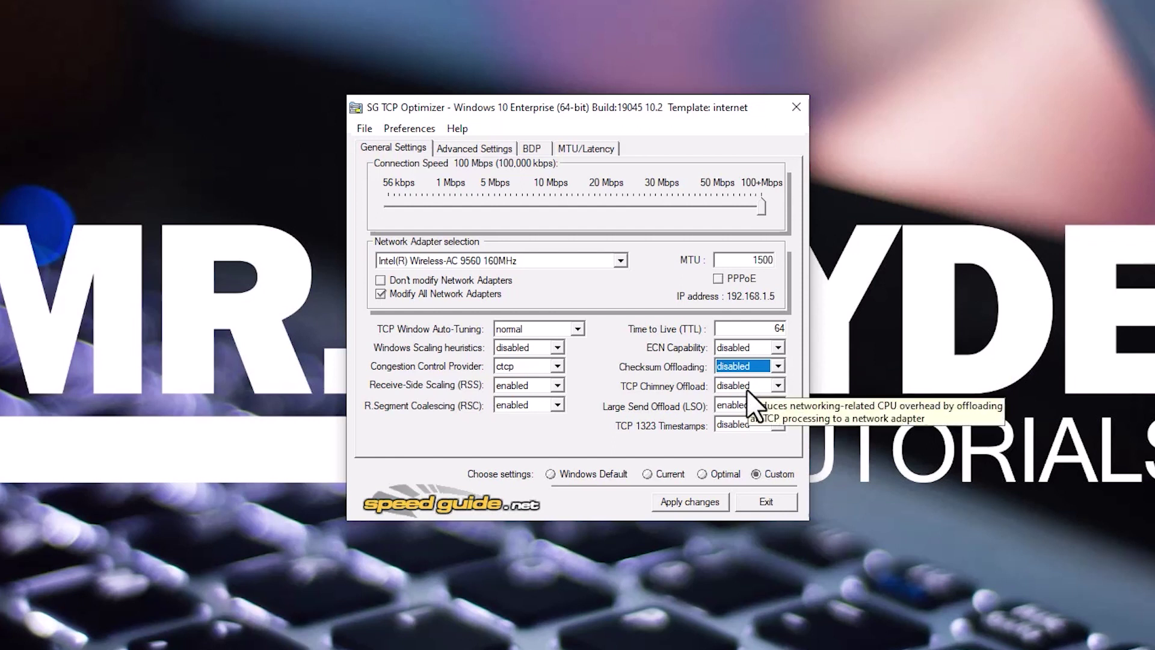
left_click(746, 406)
left_click(750, 439)
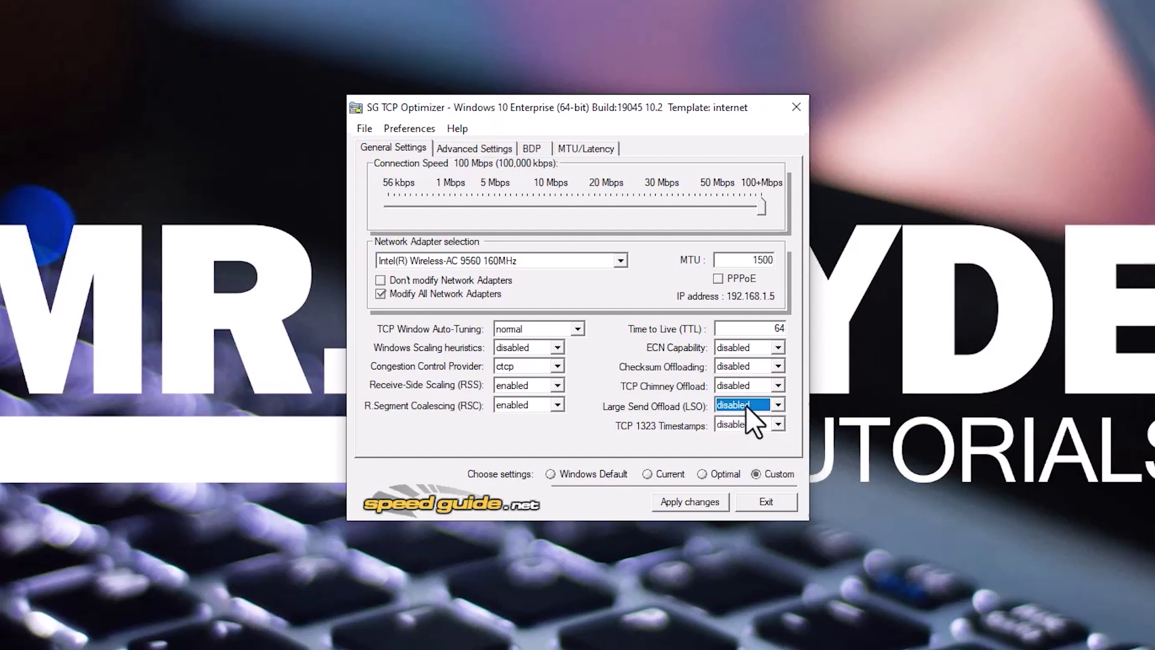
Apply the custom general settings without a backup or log, and dismiss the follow-up prompt.
left_click(697, 502)
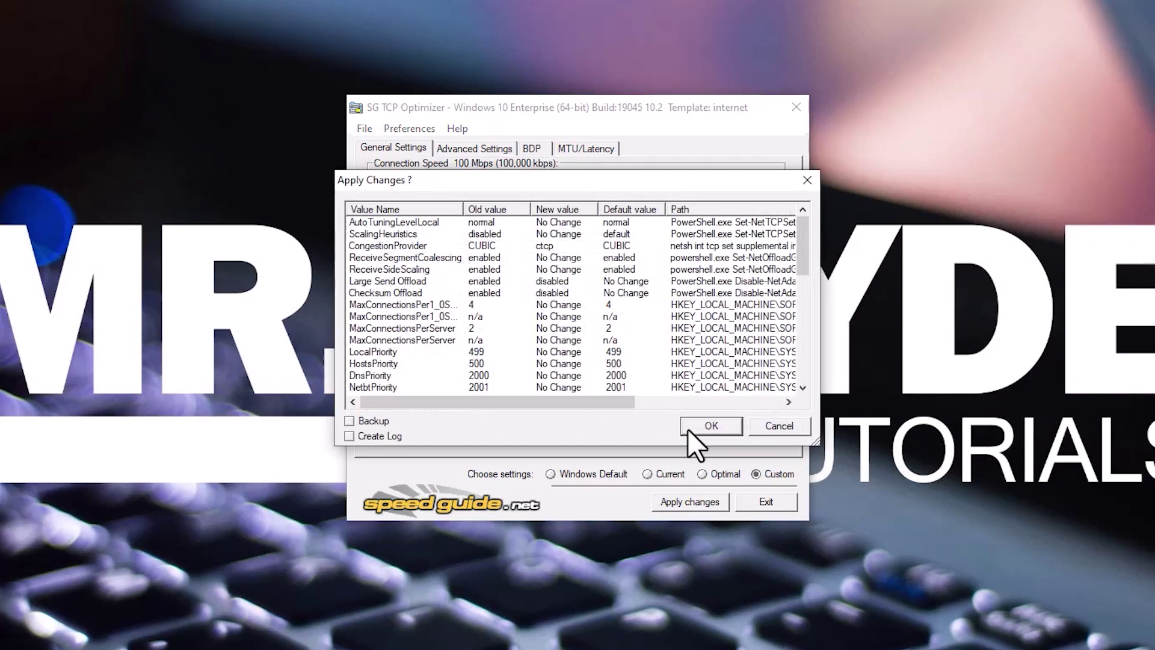
left_click(720, 425)
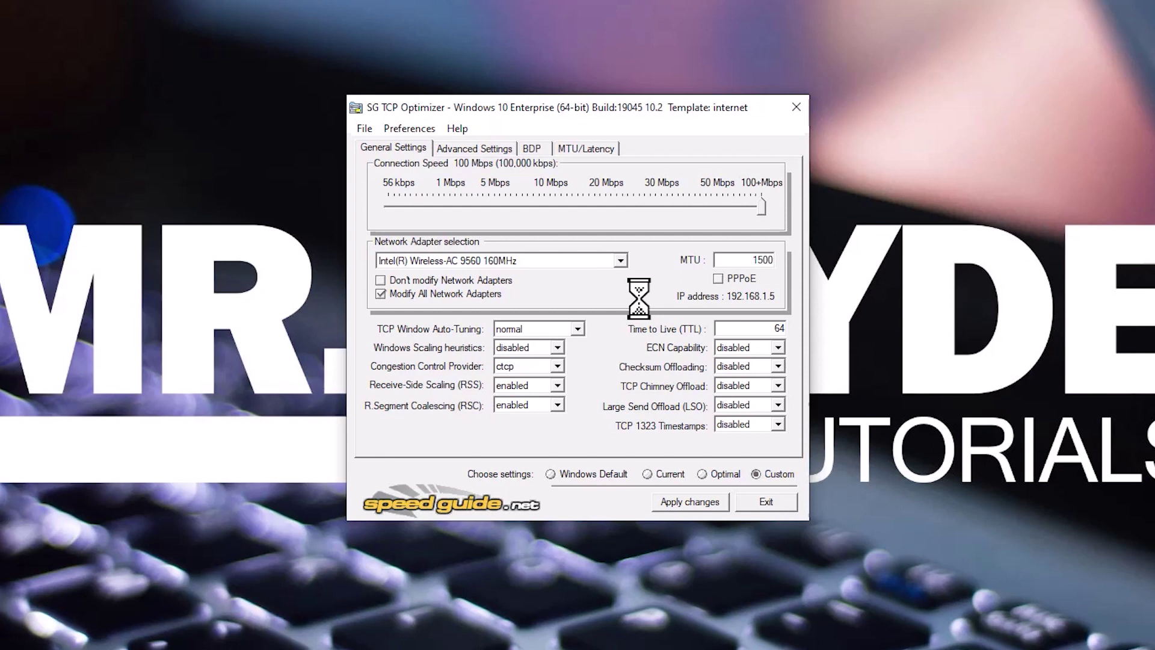
left_click(707, 354)
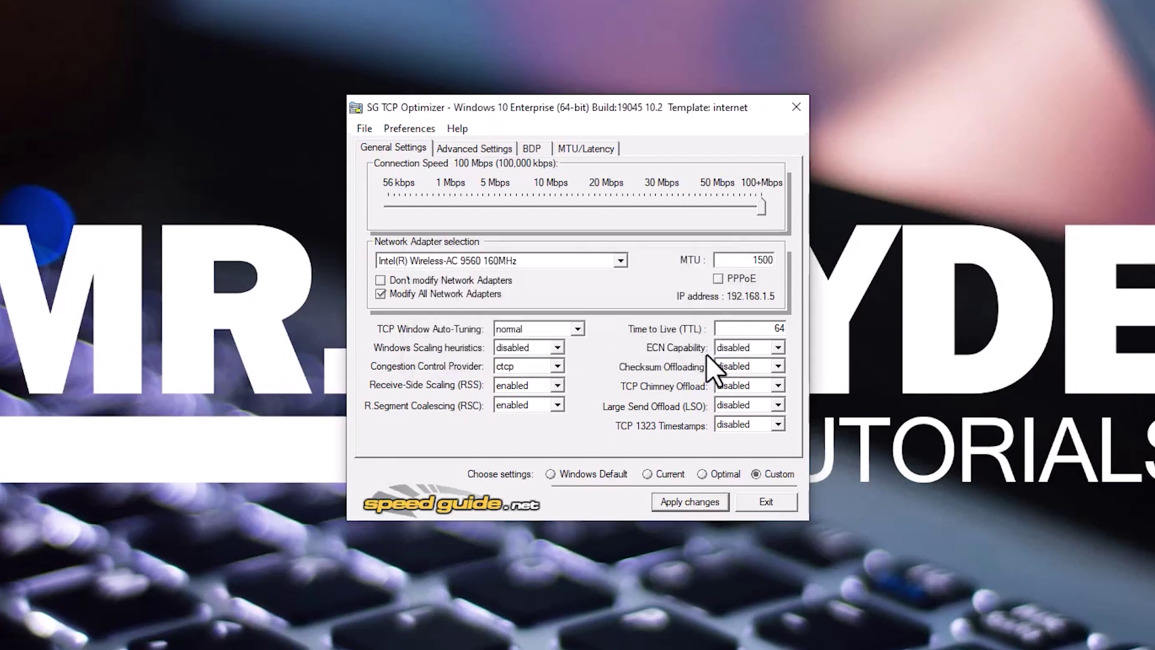
In the advanced settings, set both MaxConnectionsPer1_0Server and MaxConnectionsPerServer to 10.
left_click(461, 149)
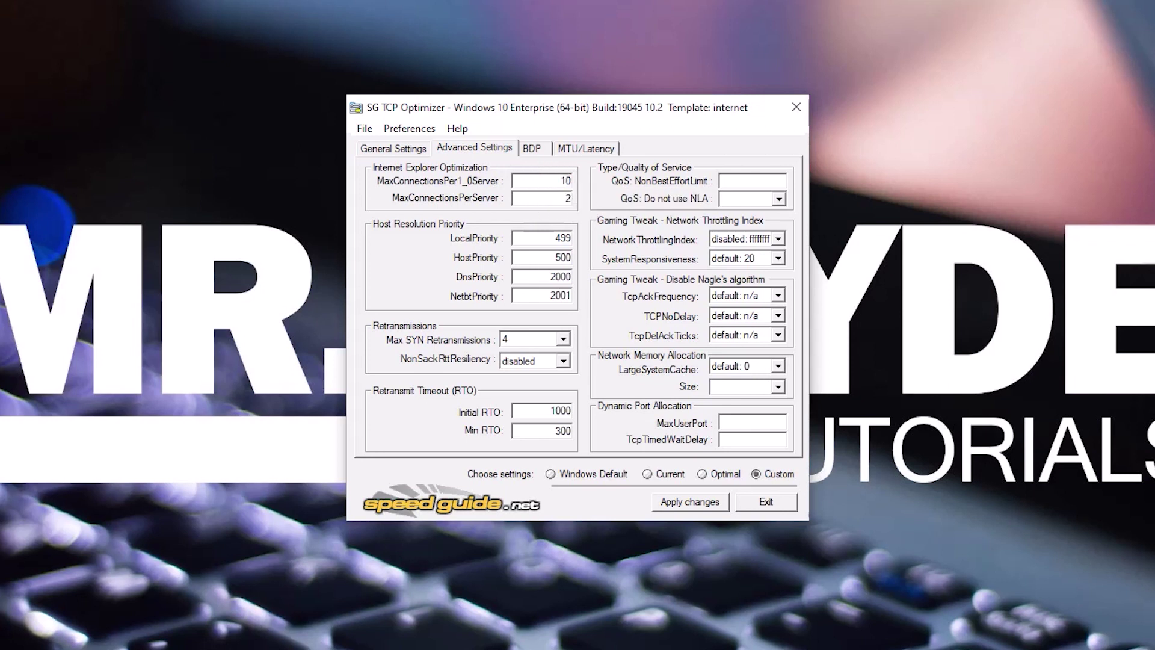
double_click(530, 197)
type("10")
Set the host resolution priorities: LocalPriority 4, HostPriority 5, DnsPriority 6 and NetbtPriority 7.
double_click(555, 239)
double_click(558, 257)
double_click(554, 276)
type("6")
double_click(551, 296)
type("7")
Set Max SYN Retransmissions to 2 and the Initial RTO to 200.
left_click(516, 341)
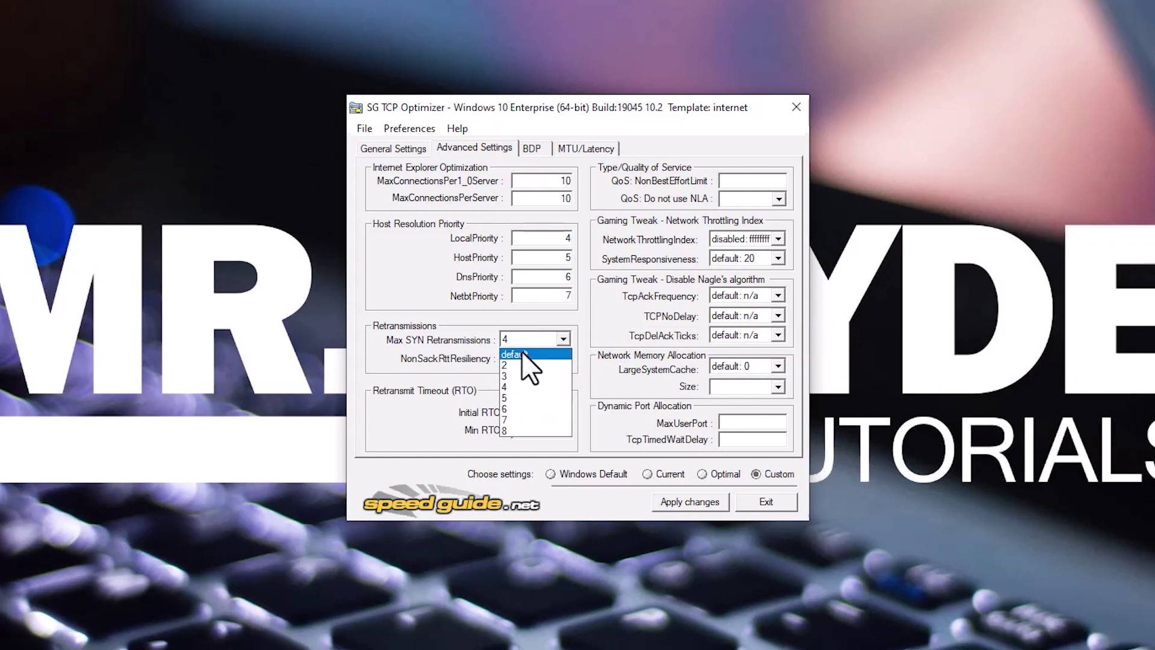
left_click(522, 365)
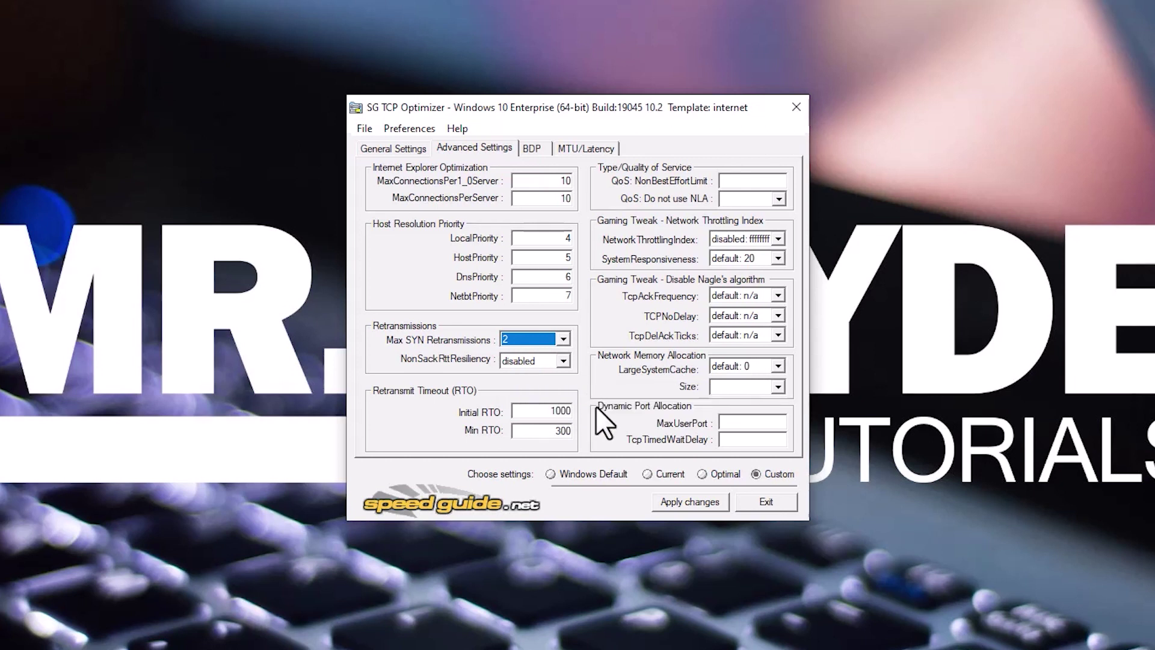
double_click(559, 411)
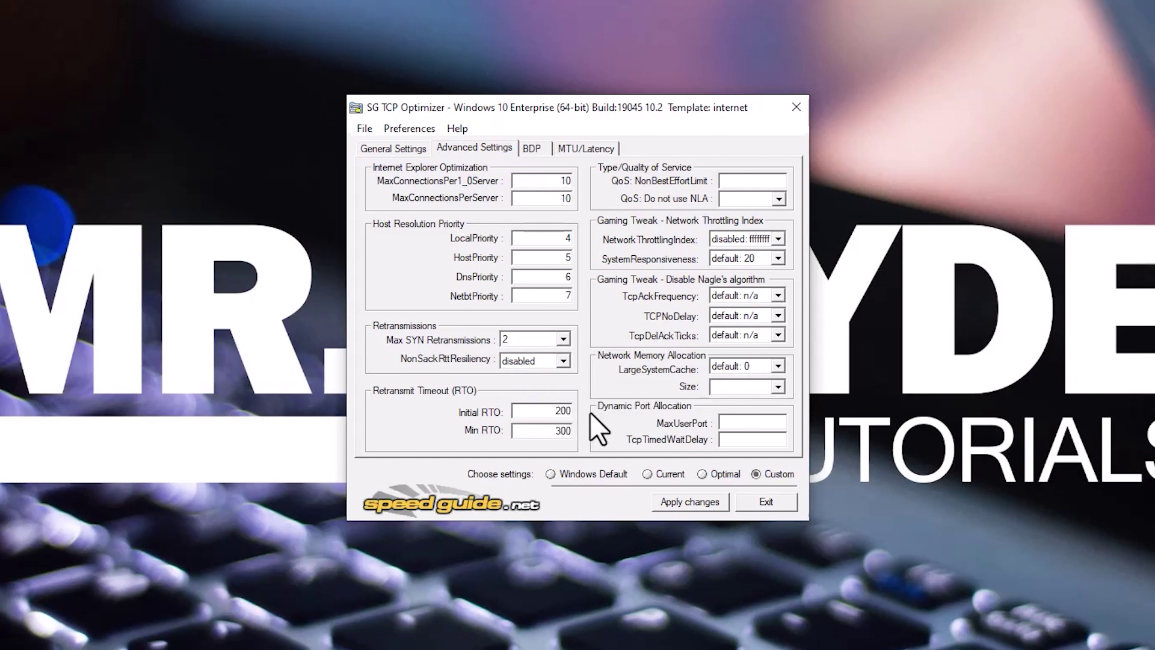